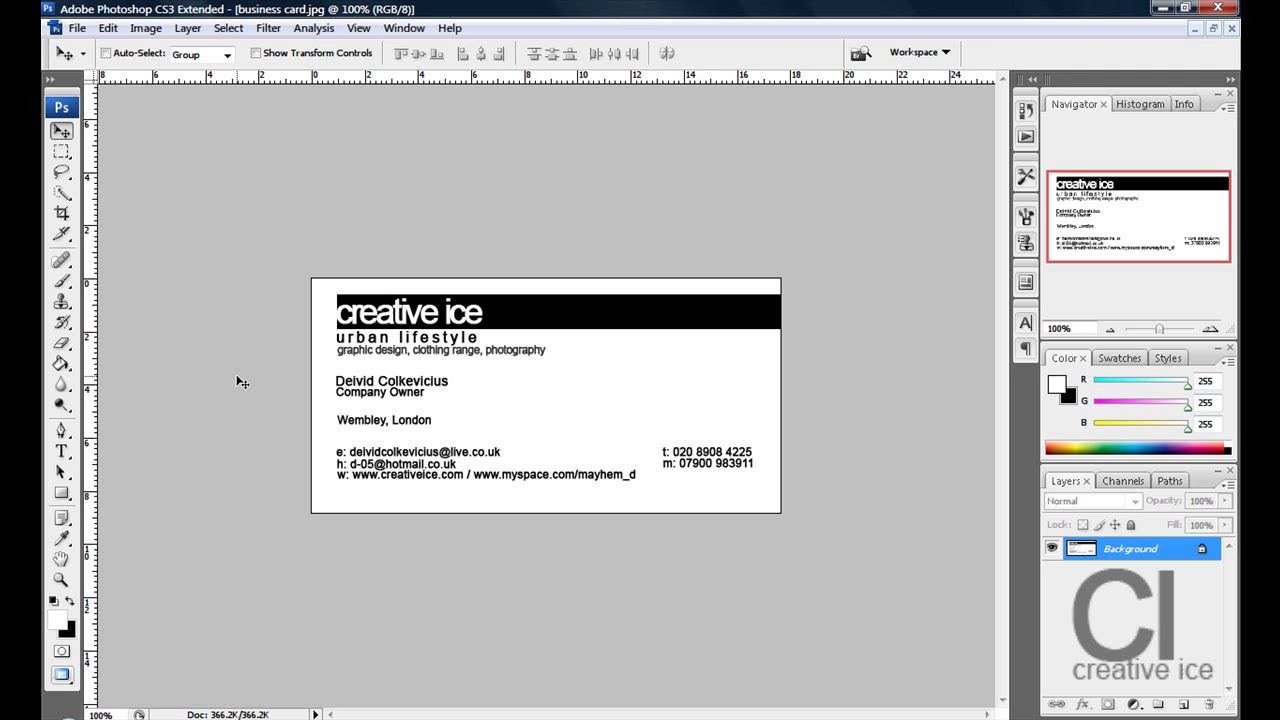
- Create a new 500 × 250 pixel document with a white background
left_click(83, 28)
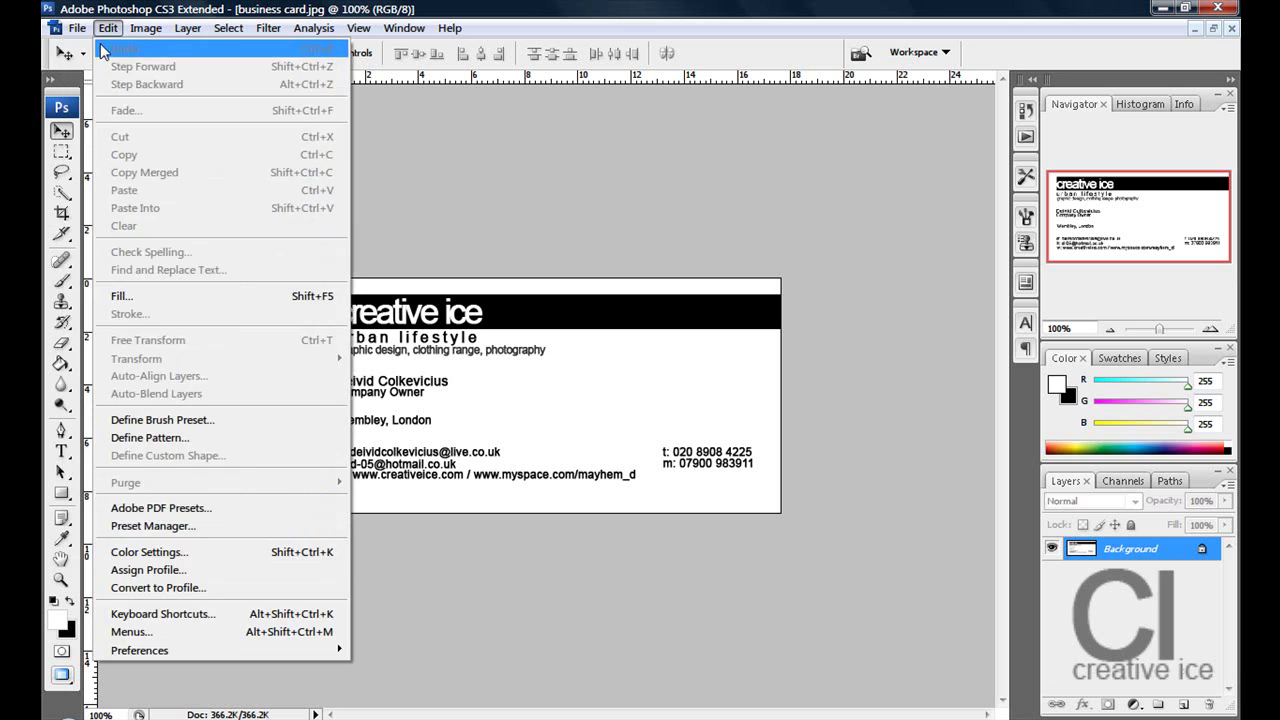
left_click(86, 48)
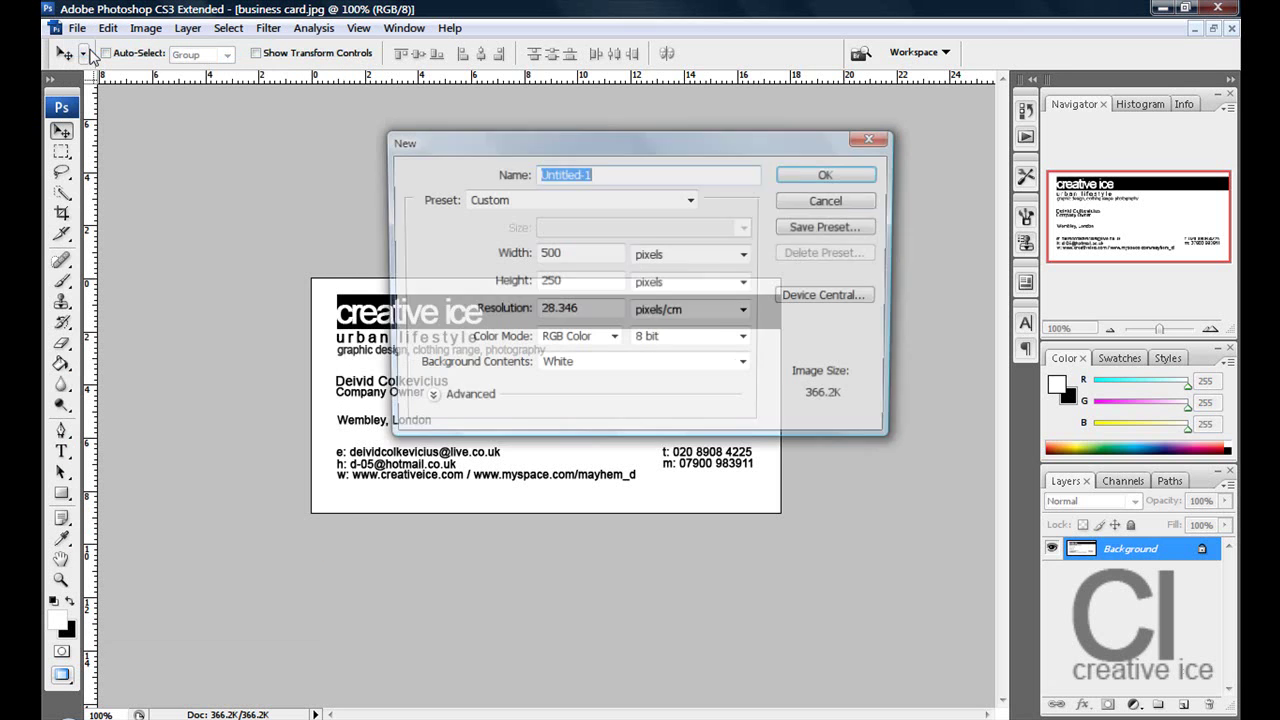
left_click(570, 286)
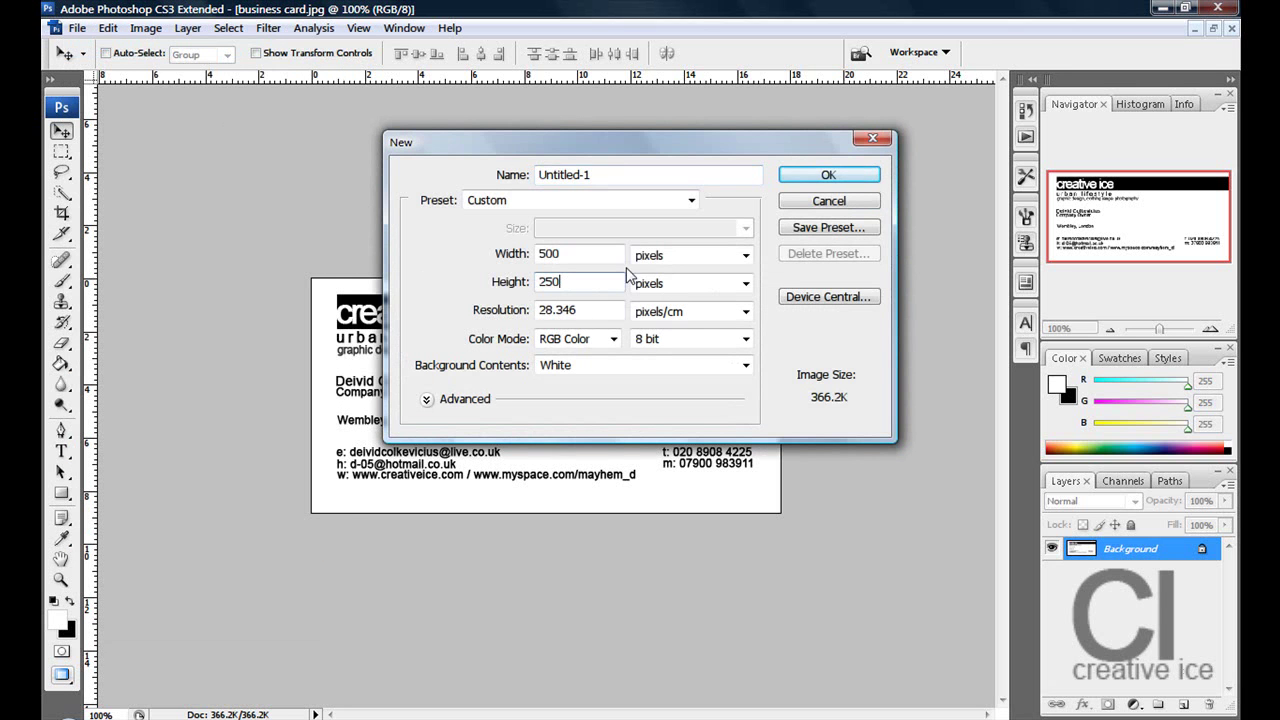
left_click(815, 178)
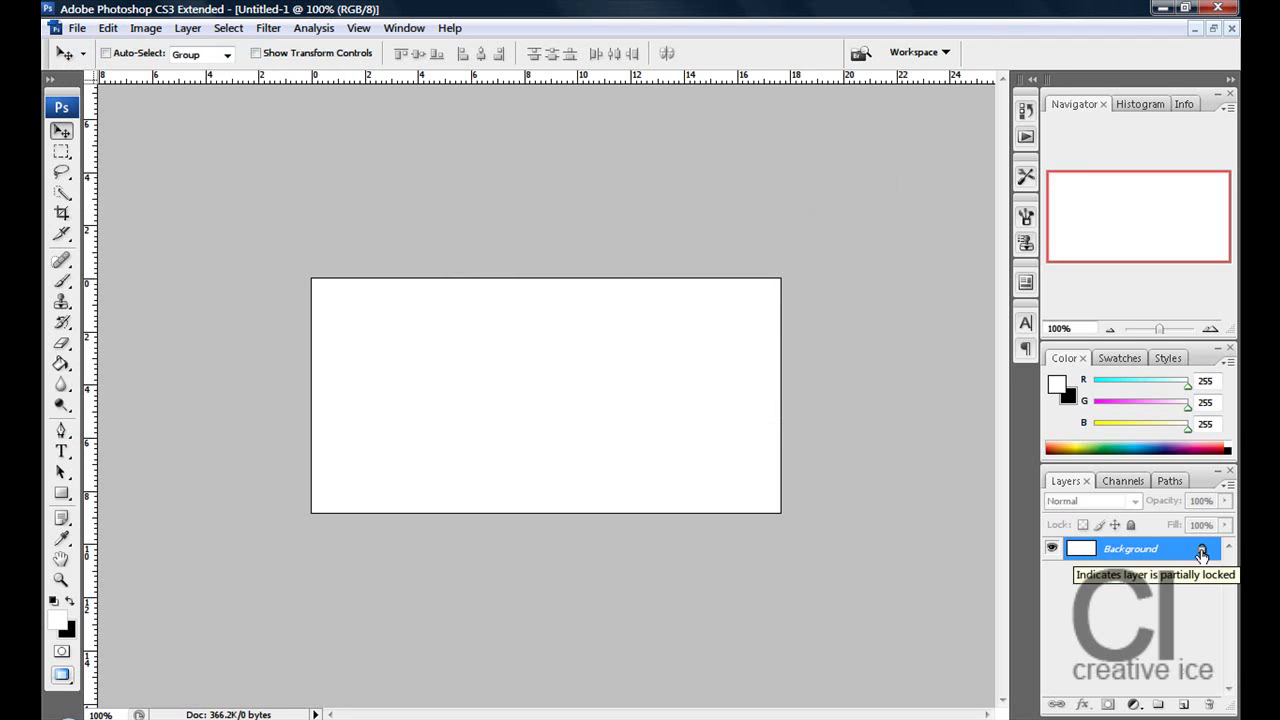
- Convert the background to Layer 0 and draw a long black rectangle bar near the card's top
double_click(1201, 553)
left_click(775, 392)
left_click(61, 493)
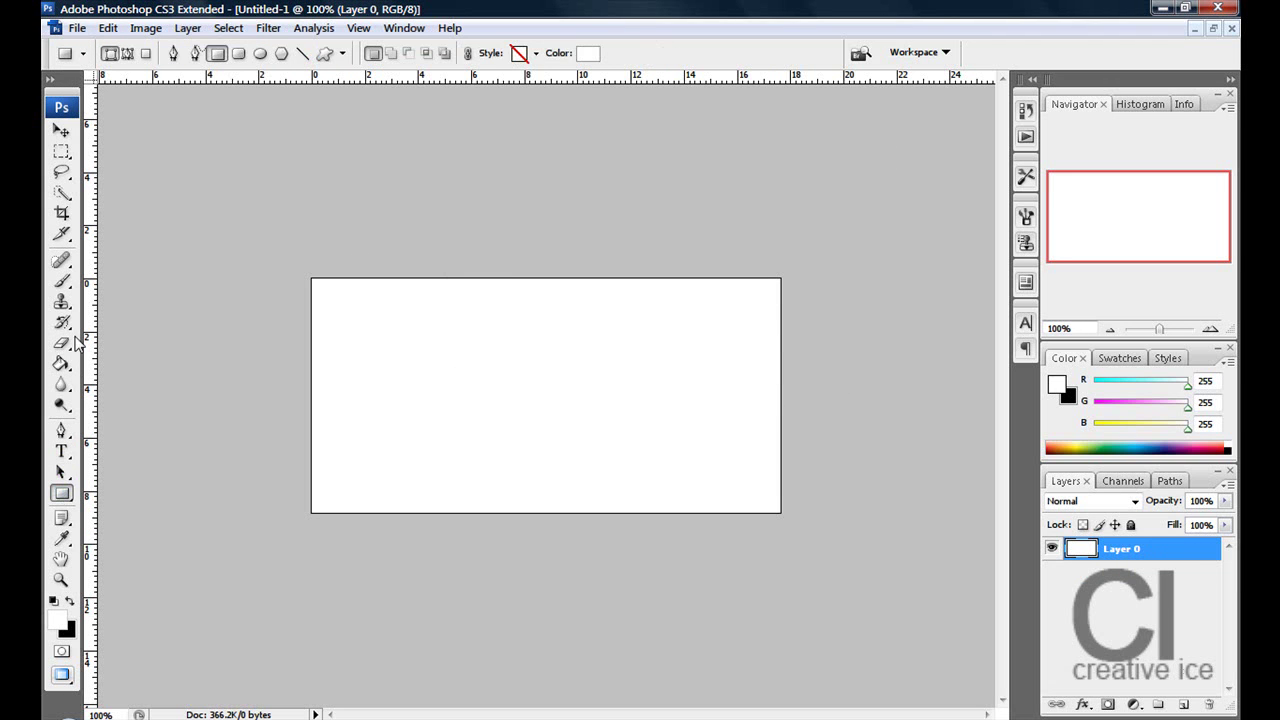
left_click(69, 601)
left_click_drag(321, 296, 821, 329)
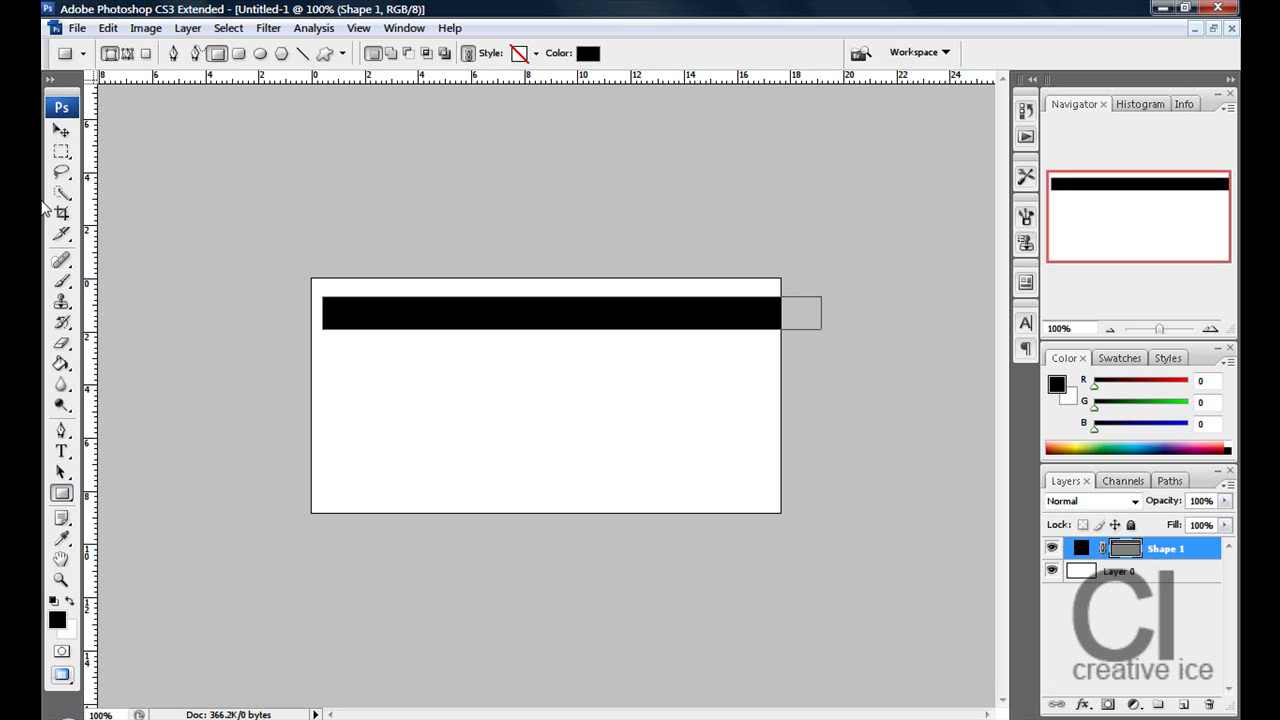
- Nudge the black bar up and right into place, then make white the foreground colour
left_click(65, 133)
key("Up")
key("Up")
key("Up")
key("Up")
key("Up")
key("Up")
key("Up")
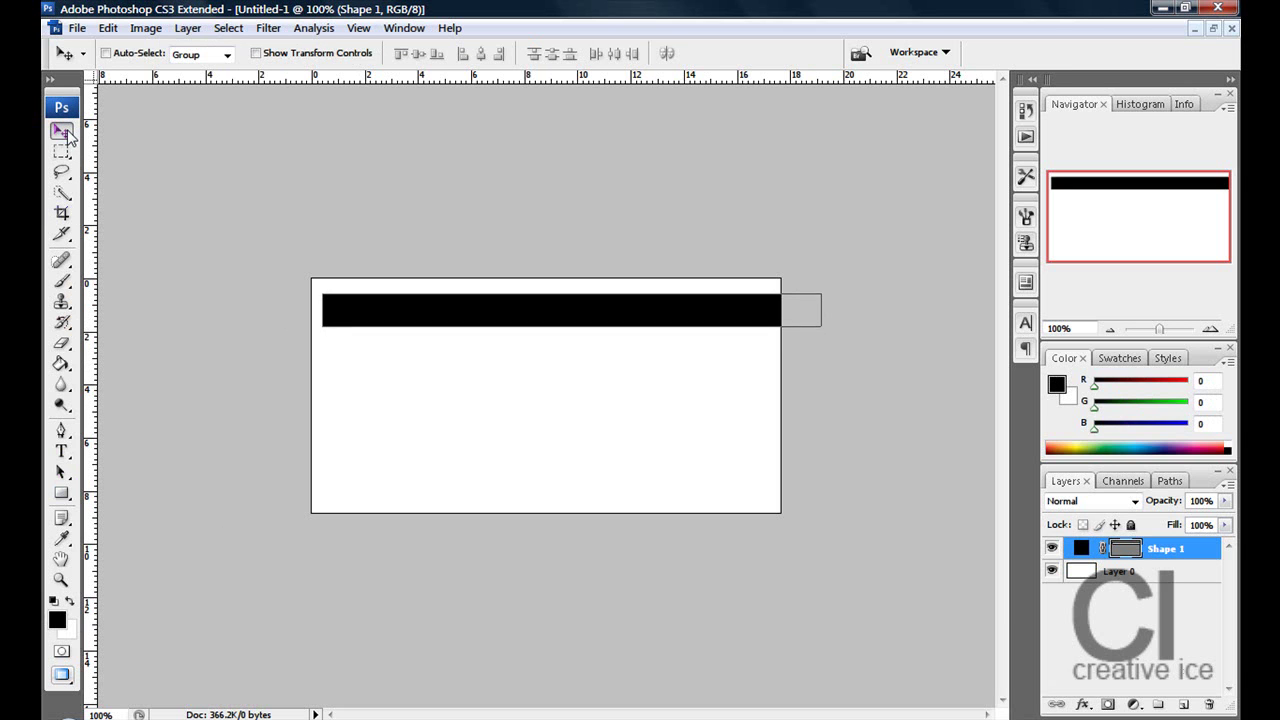
key("Right")
key("Right")
key("Right")
key("Right")
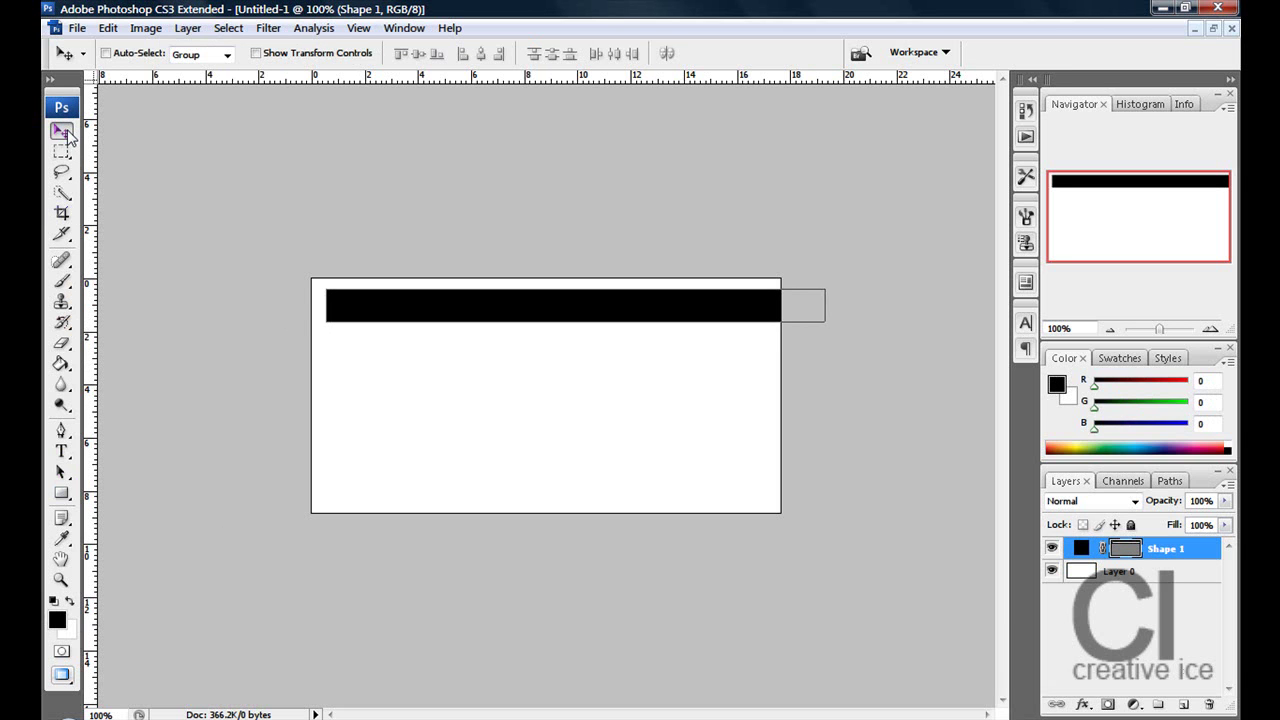
key("Up")
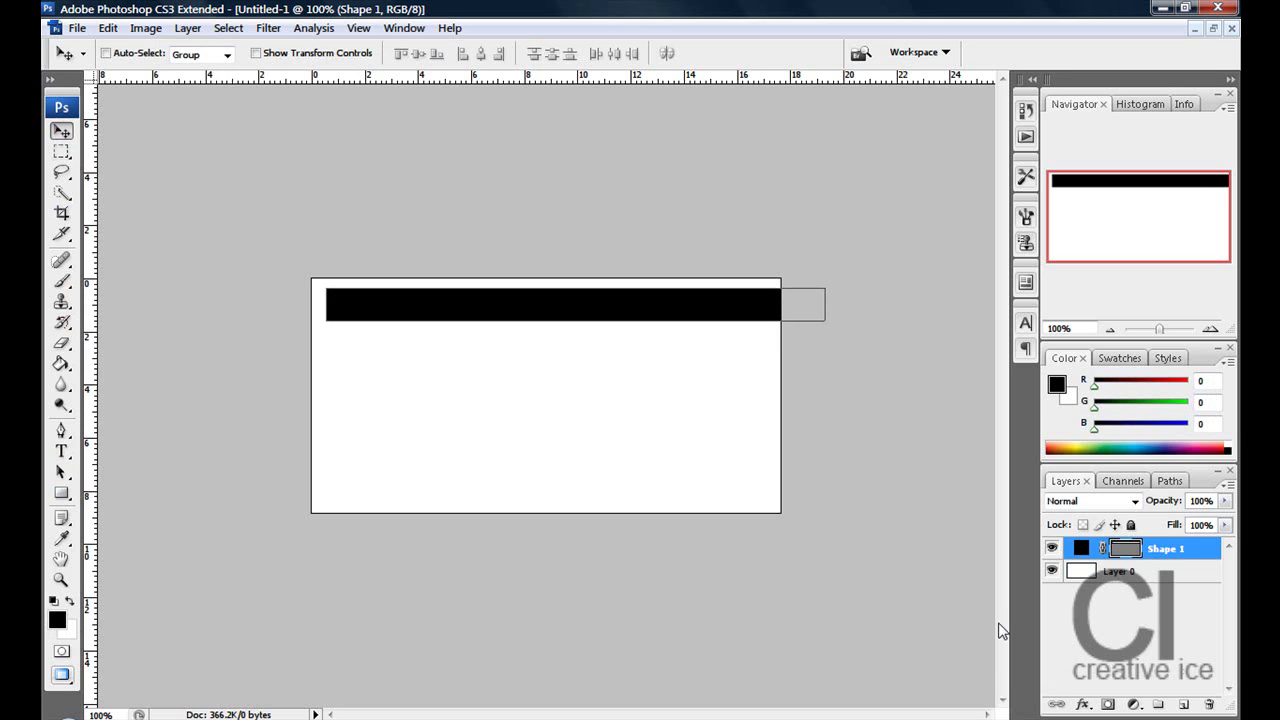
left_click(1097, 610)
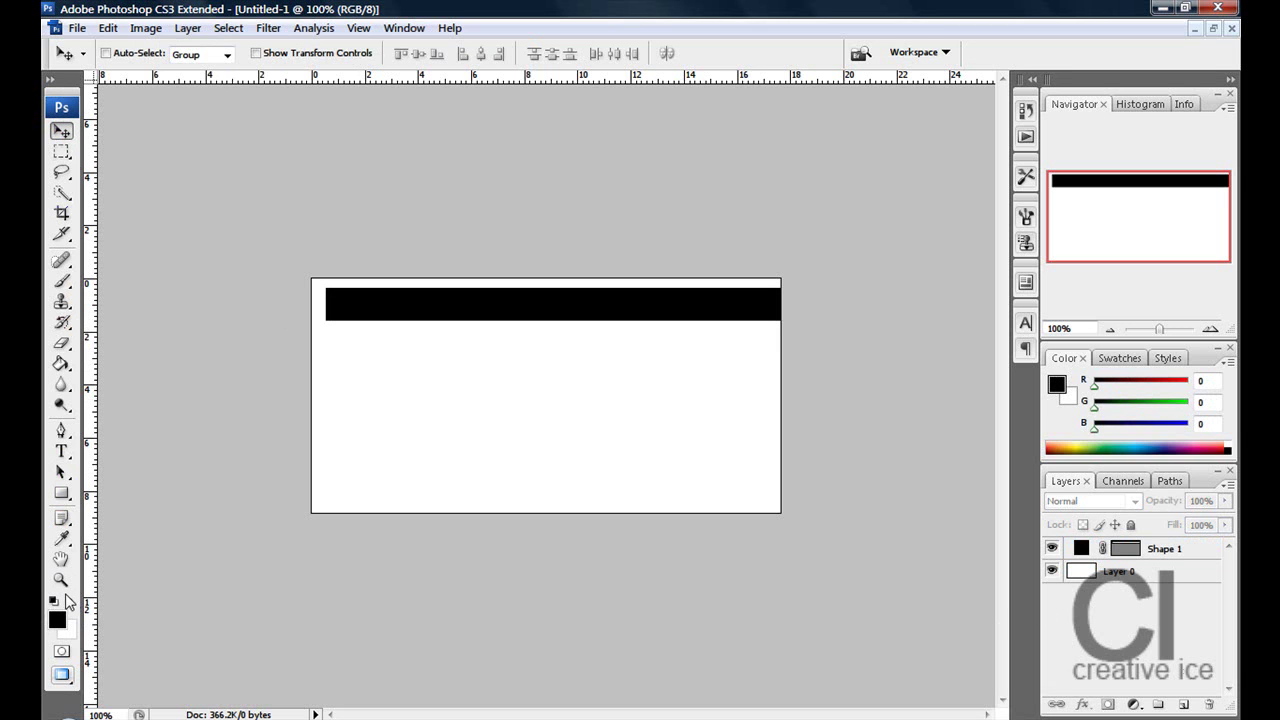
left_click(70, 601)
- Type the title 'CREATIVE ICE' on the black bar
left_click(61, 451)
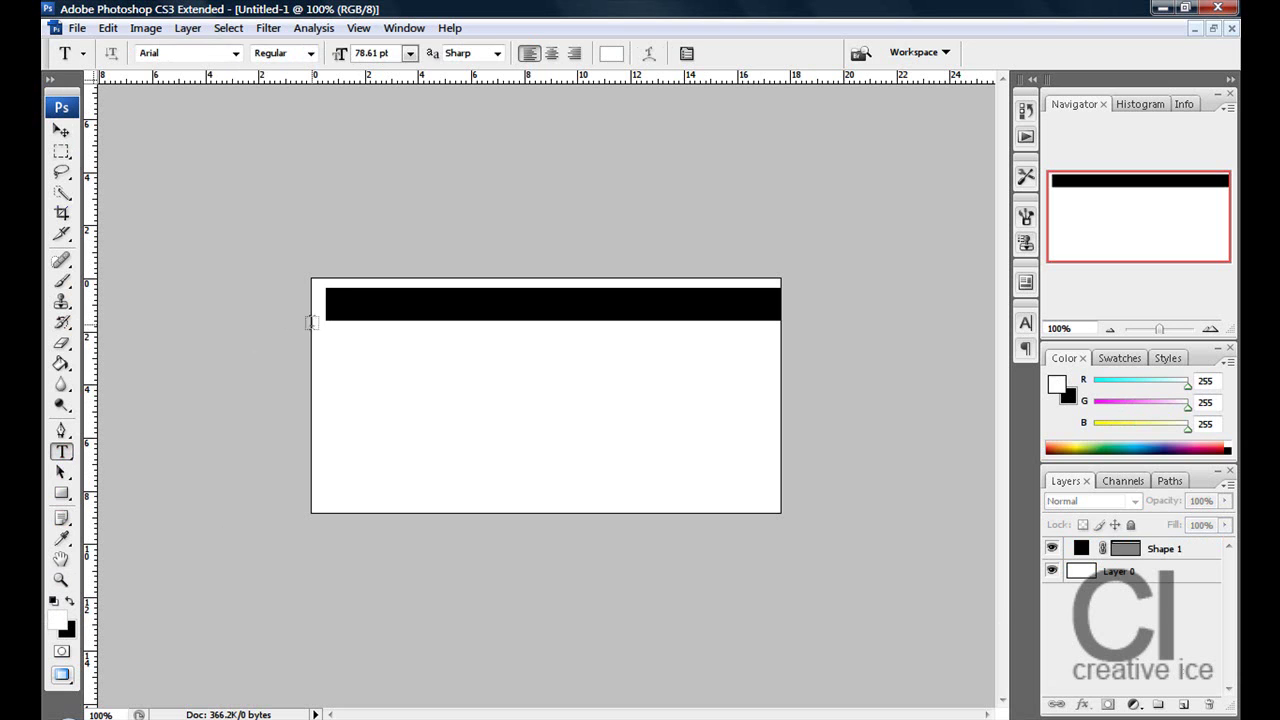
left_click(375, 301)
type("CREATIVE IC")
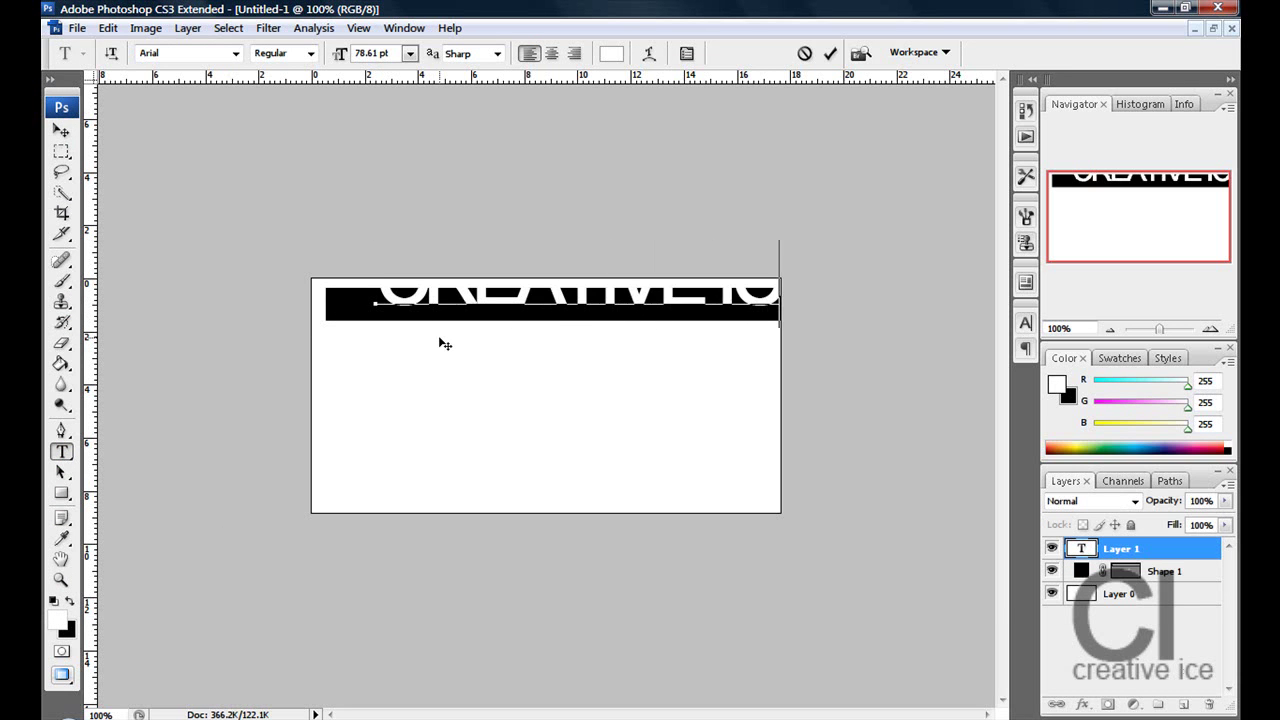
type("E")
left_click(61, 131)
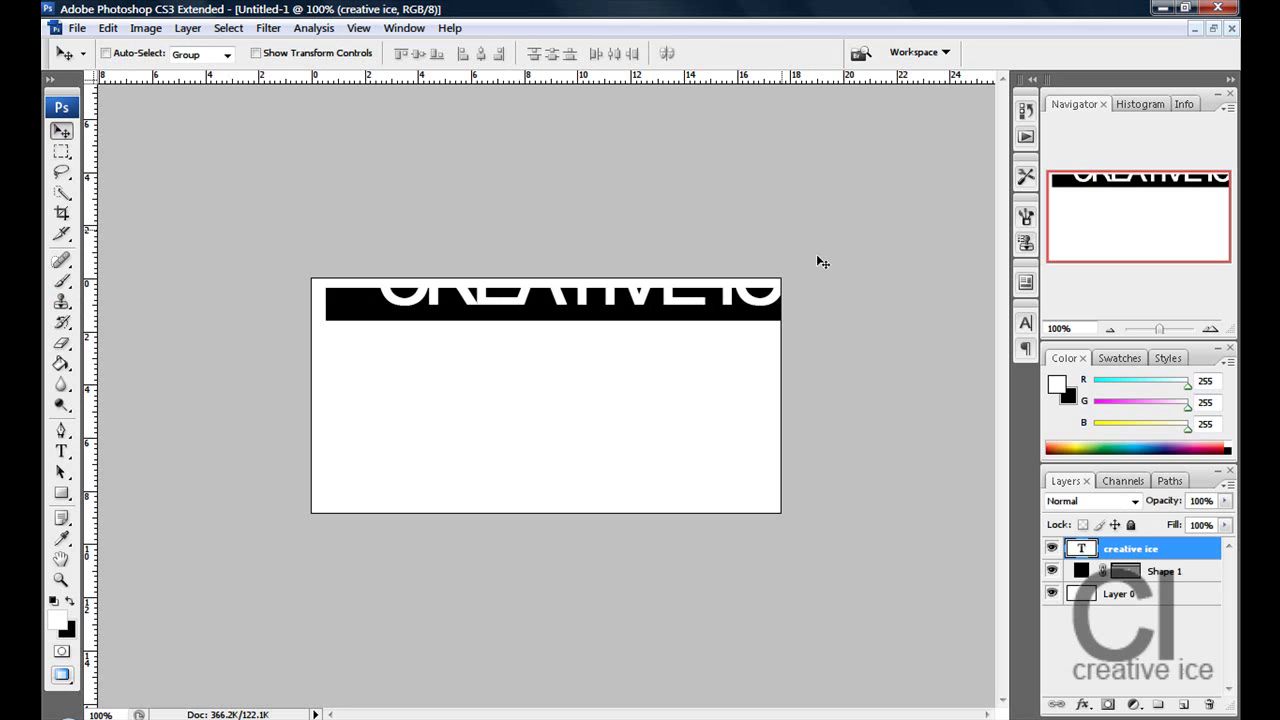
- Turn off Faux Bold and All Caps, size the title to 45.61 pt, and move it into the bar
left_click(1026, 323)
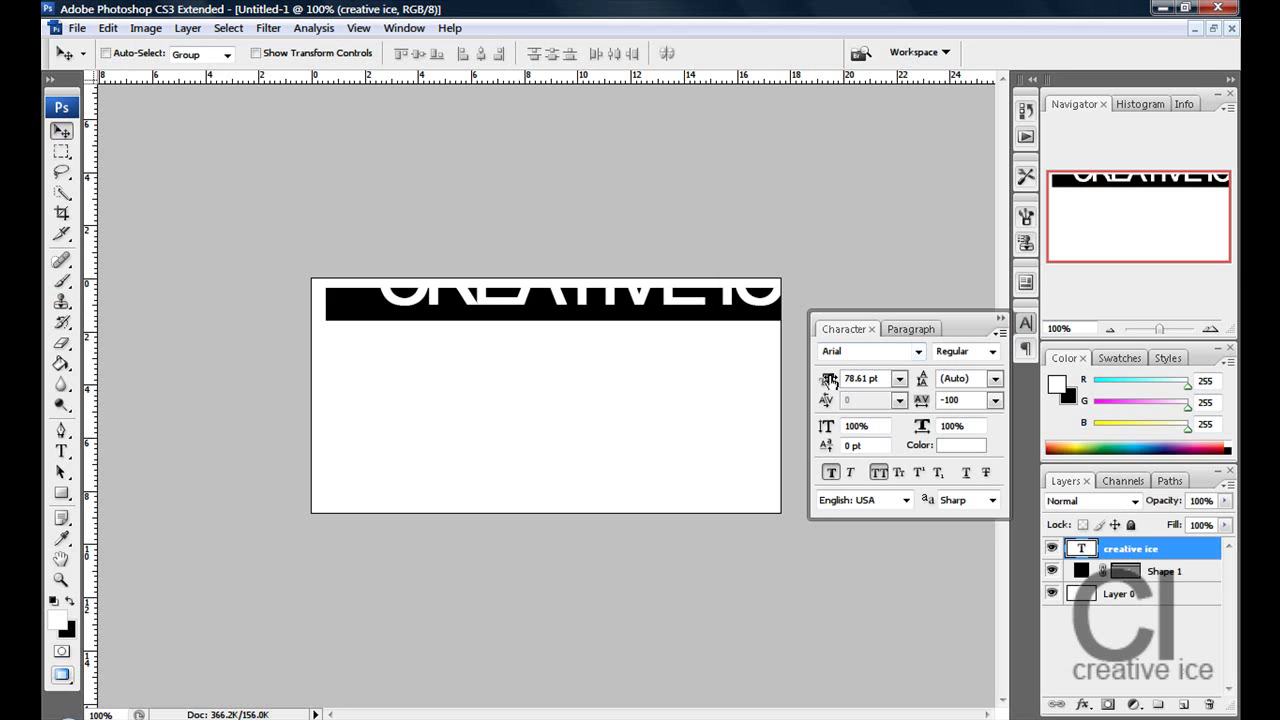
left_click_drag(822, 385, 828, 405)
left_click(830, 472)
left_click(878, 472)
left_click_drag(826, 384, 823, 381)
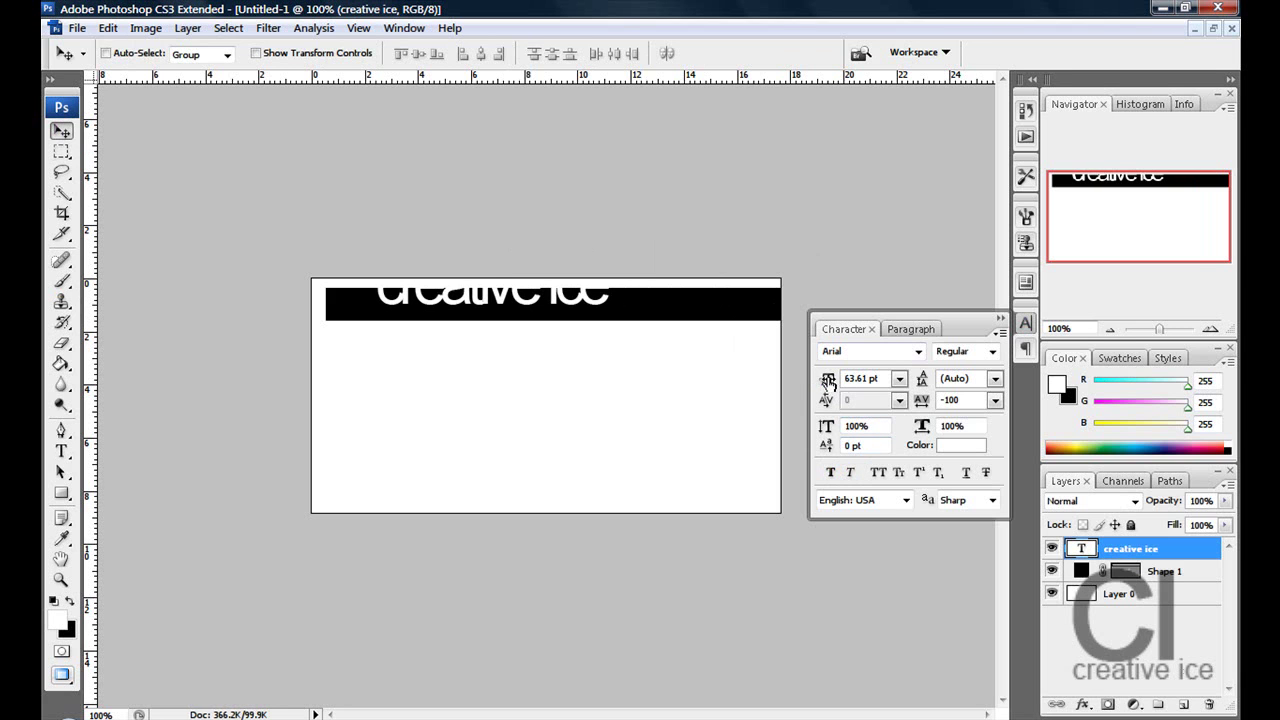
left_click_drag(516, 302, 467, 317)
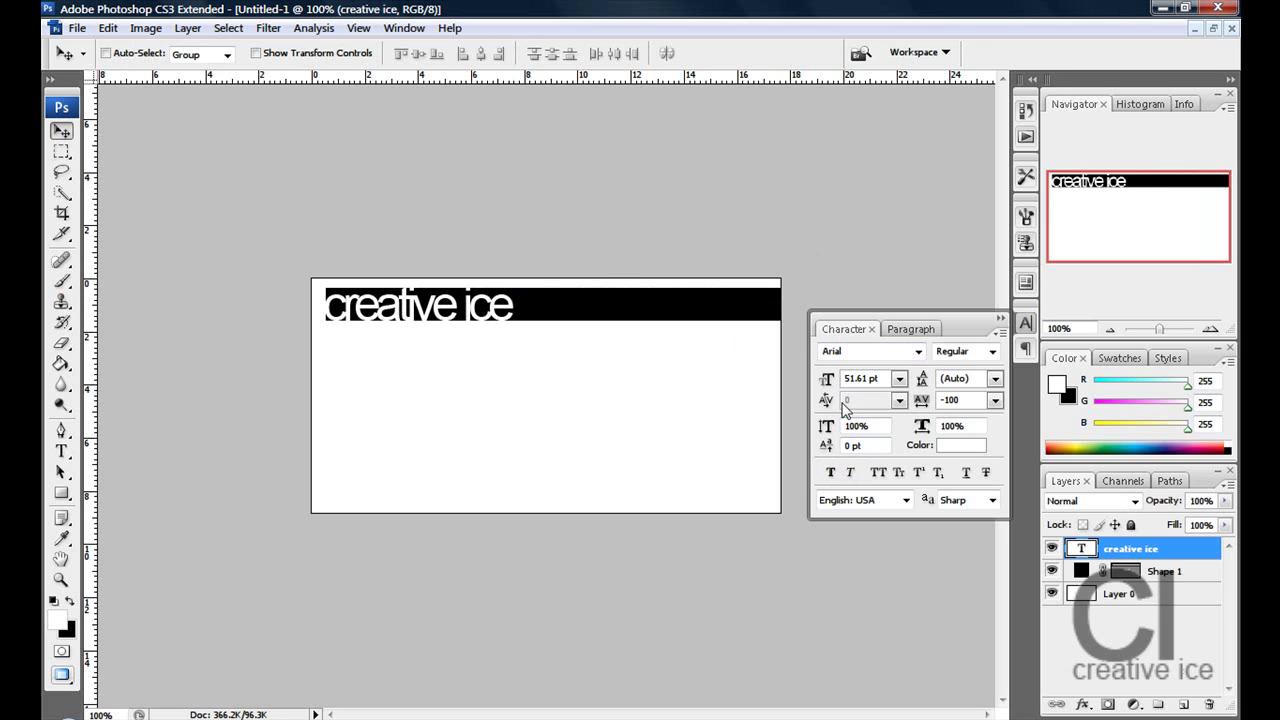
left_click_drag(826, 386, 818, 390)
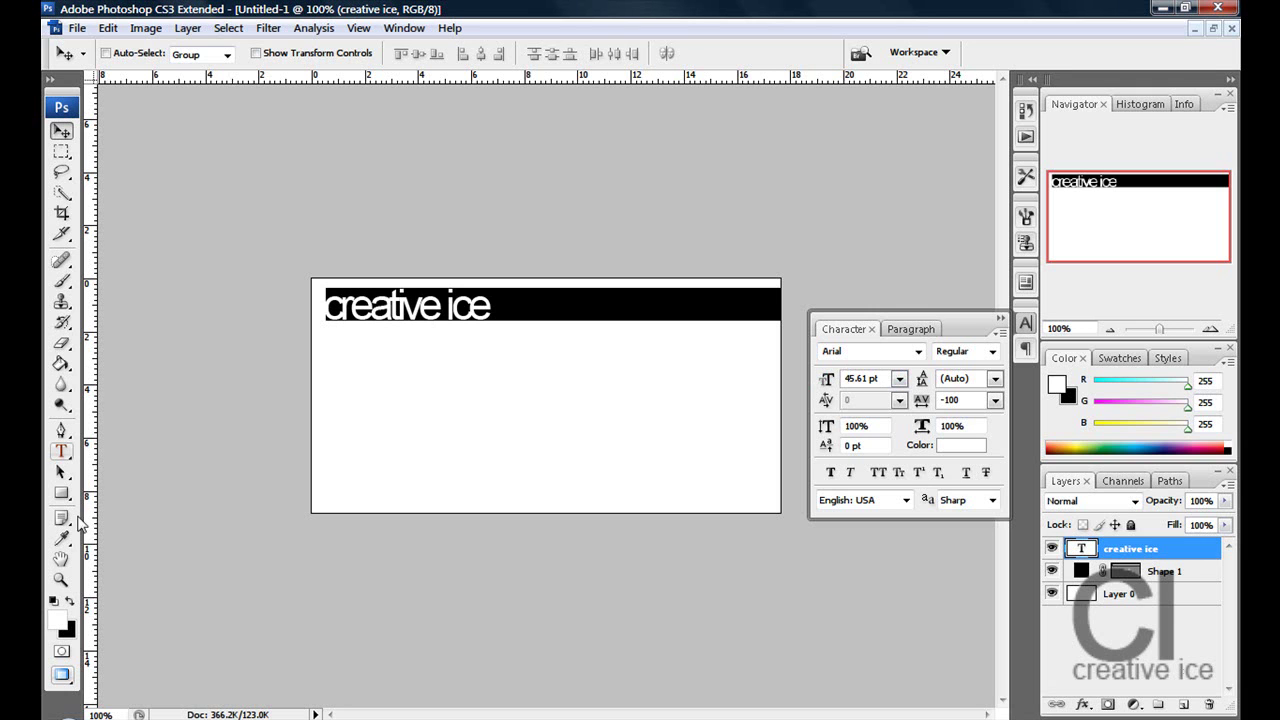
- Add the 'urban lifestyle' tagline below the bar in black
left_click(71, 602)
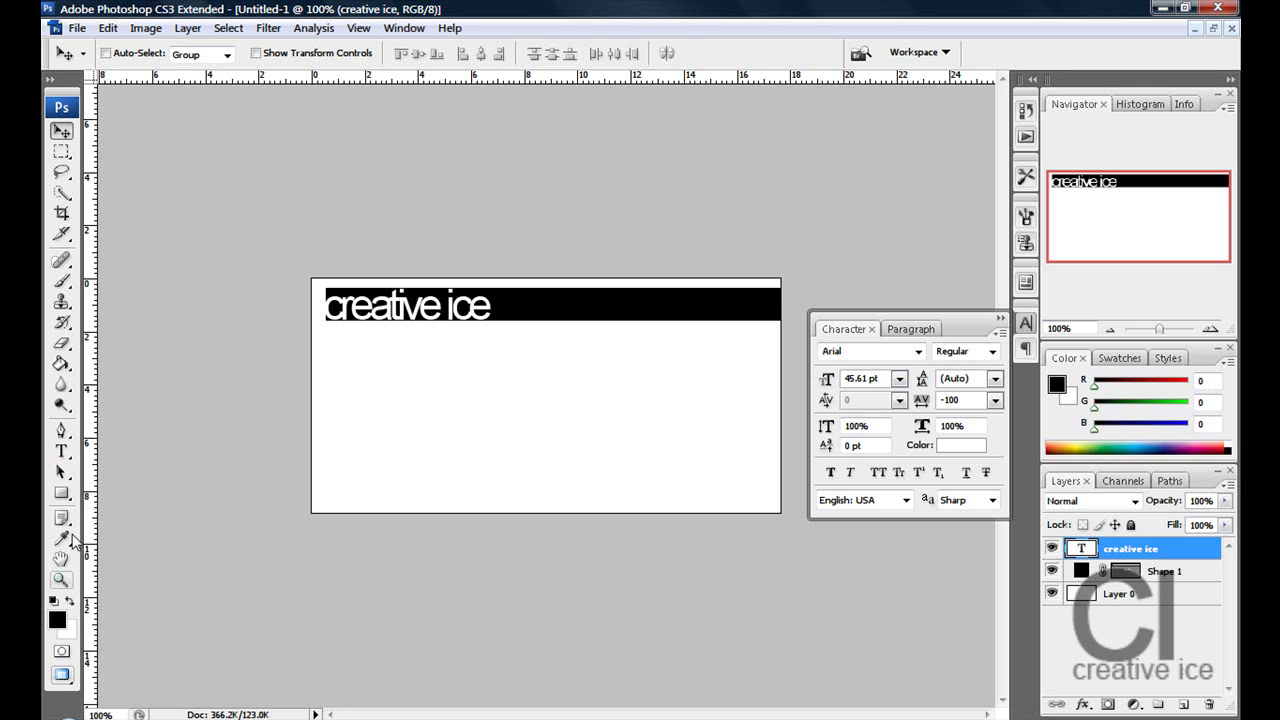
left_click(61, 451)
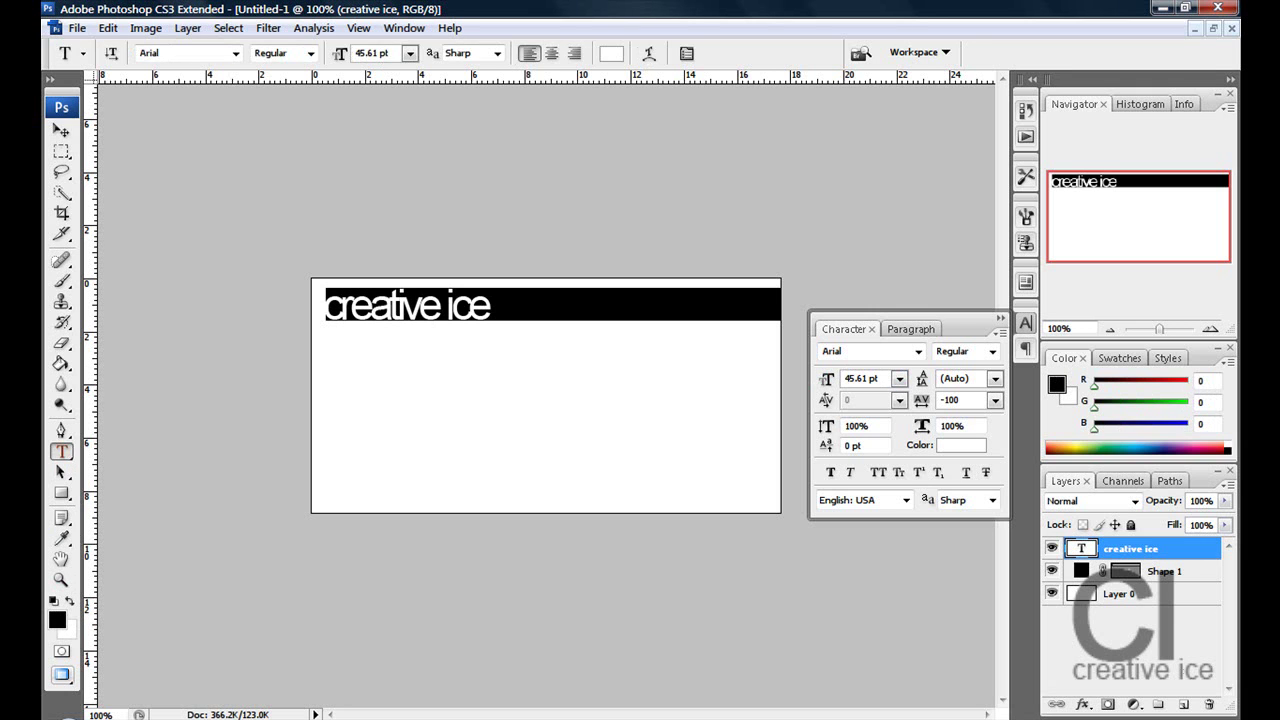
left_click(405, 452)
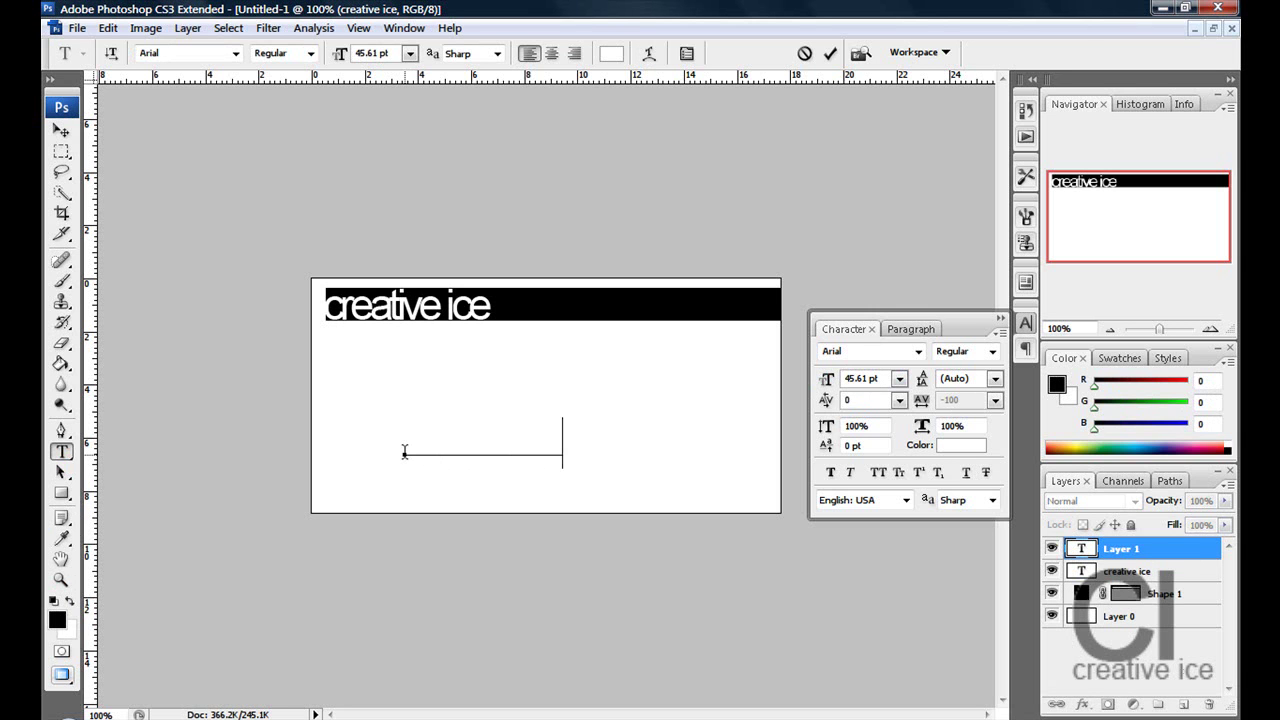
left_click(65, 135)
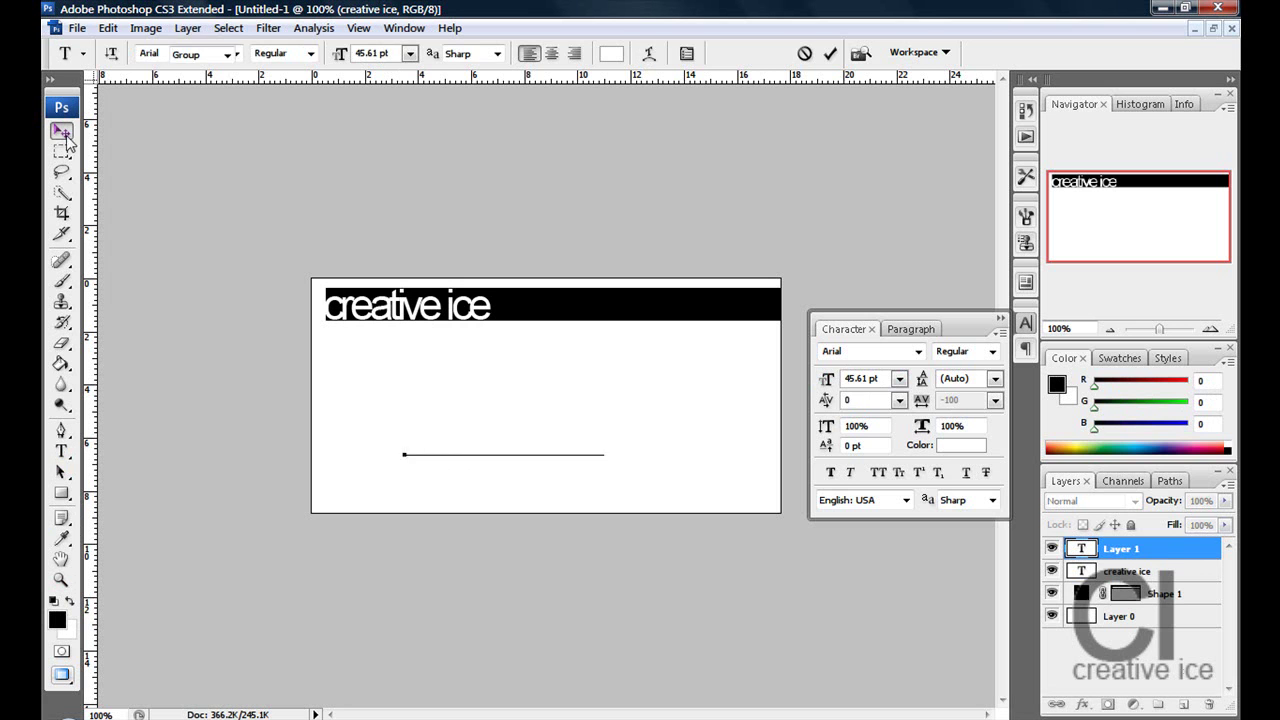
left_click(978, 445)
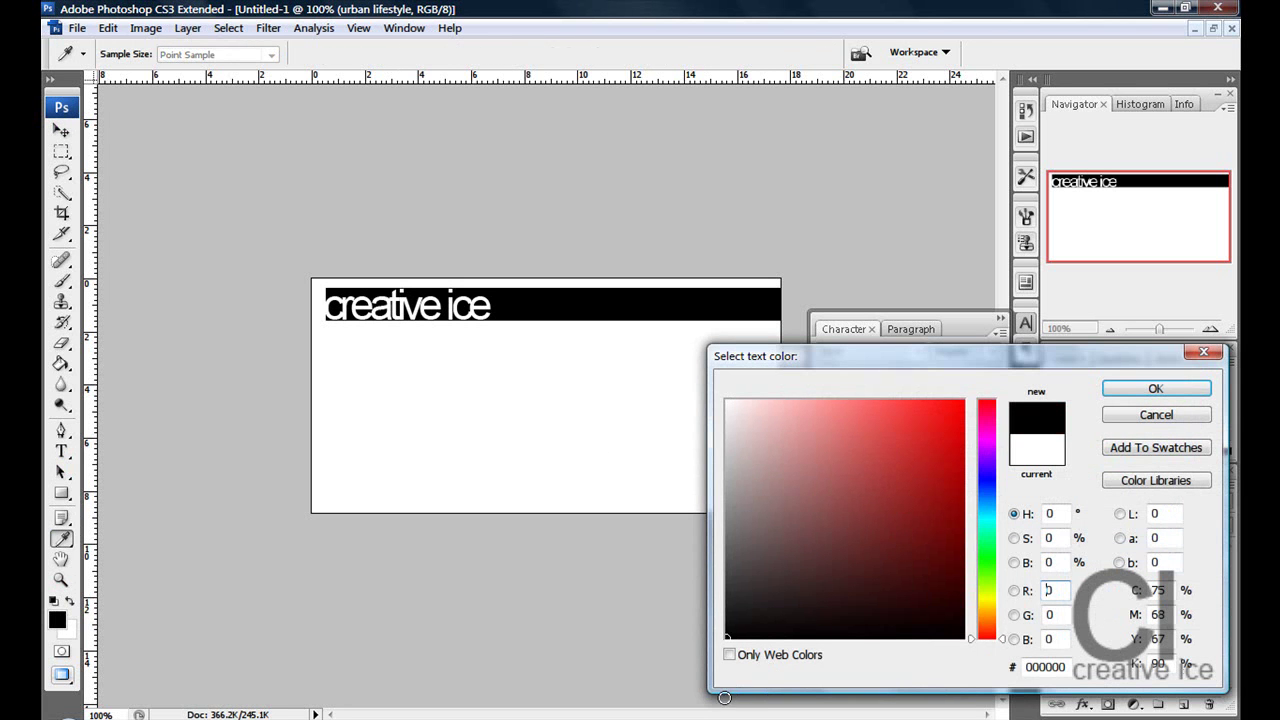
left_click(1186, 392)
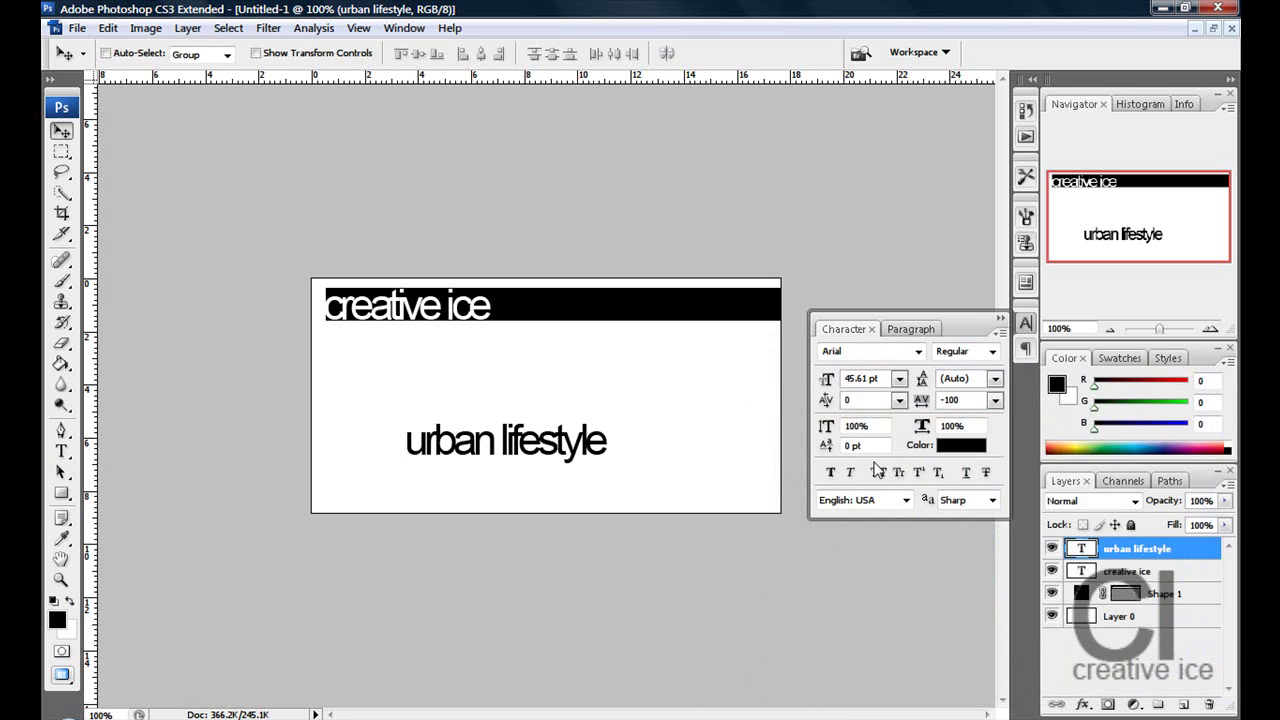
- Shrink the tagline to 24.61 pt and position it just under the black bar
left_click_drag(830, 381, 828, 385)
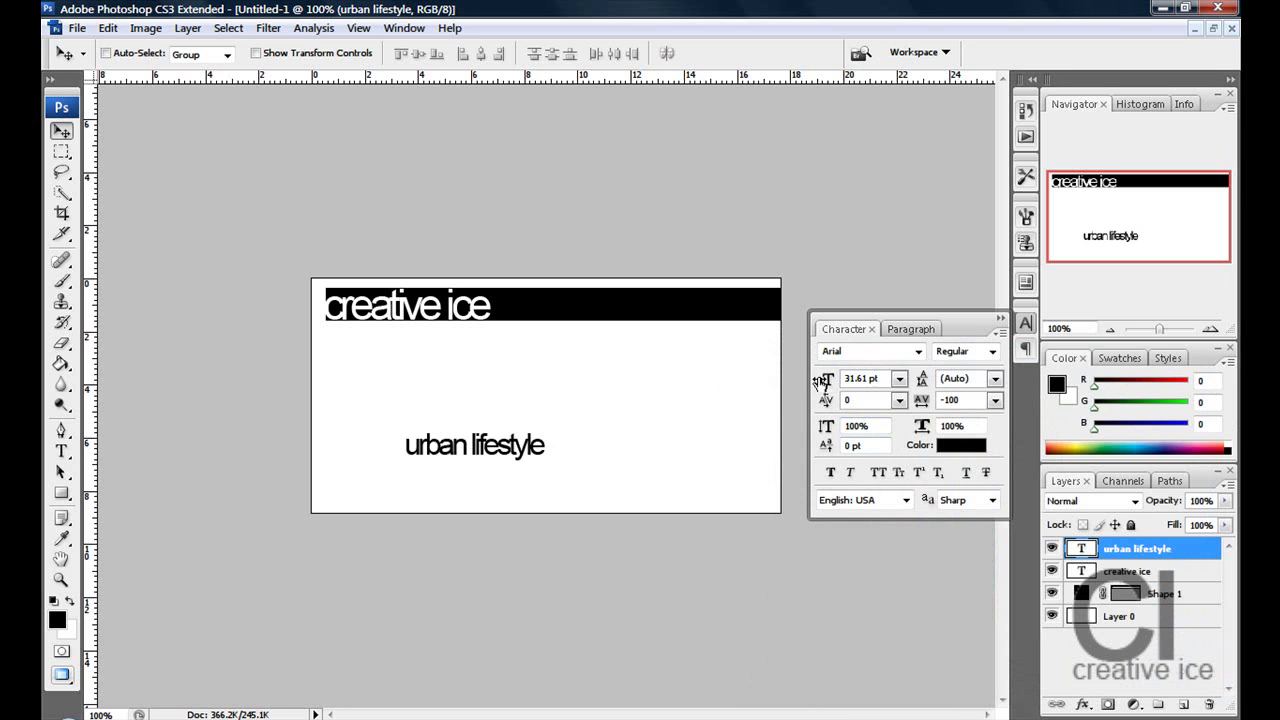
left_click_drag(492, 452, 411, 342)
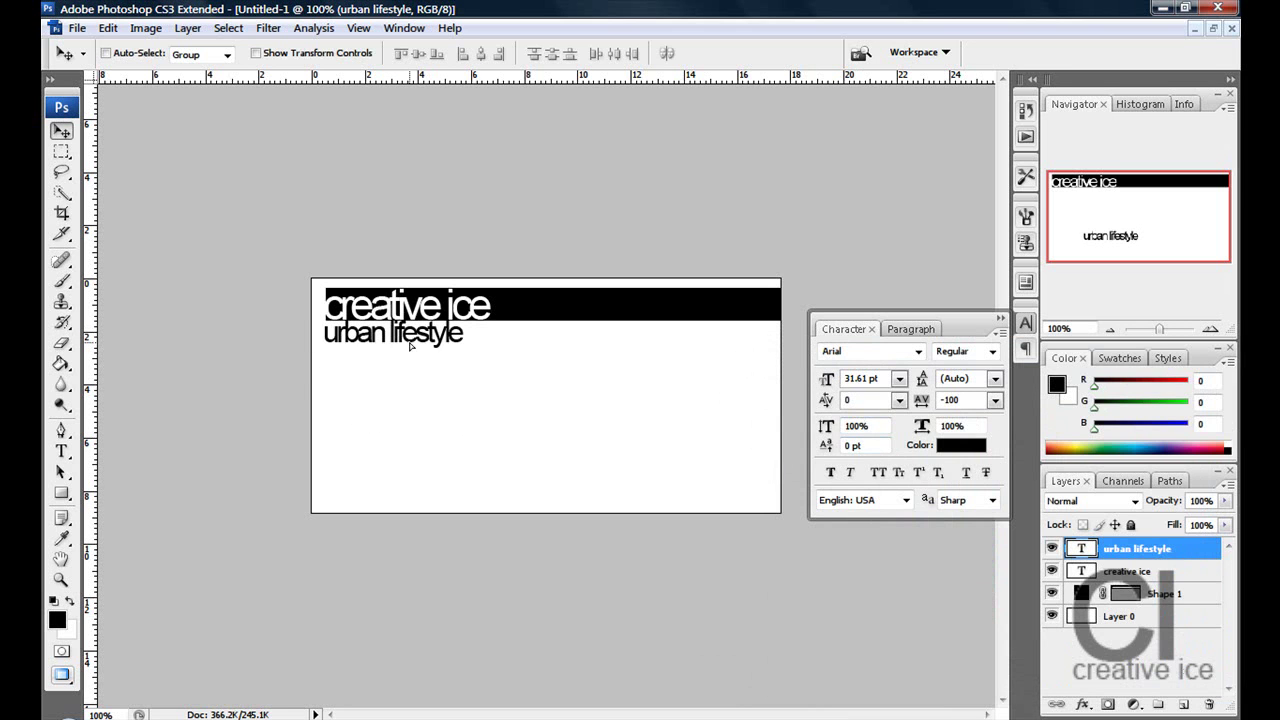
left_click_drag(830, 380, 824, 381)
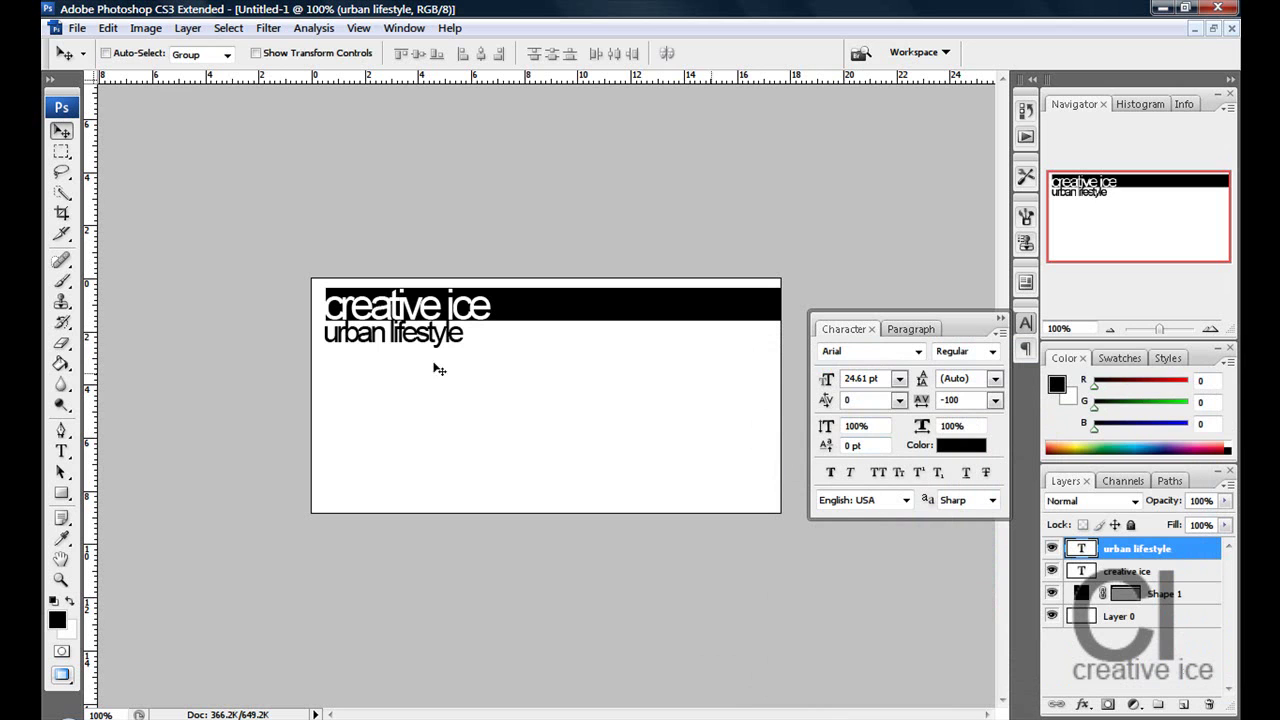
left_click_drag(394, 342, 393, 340)
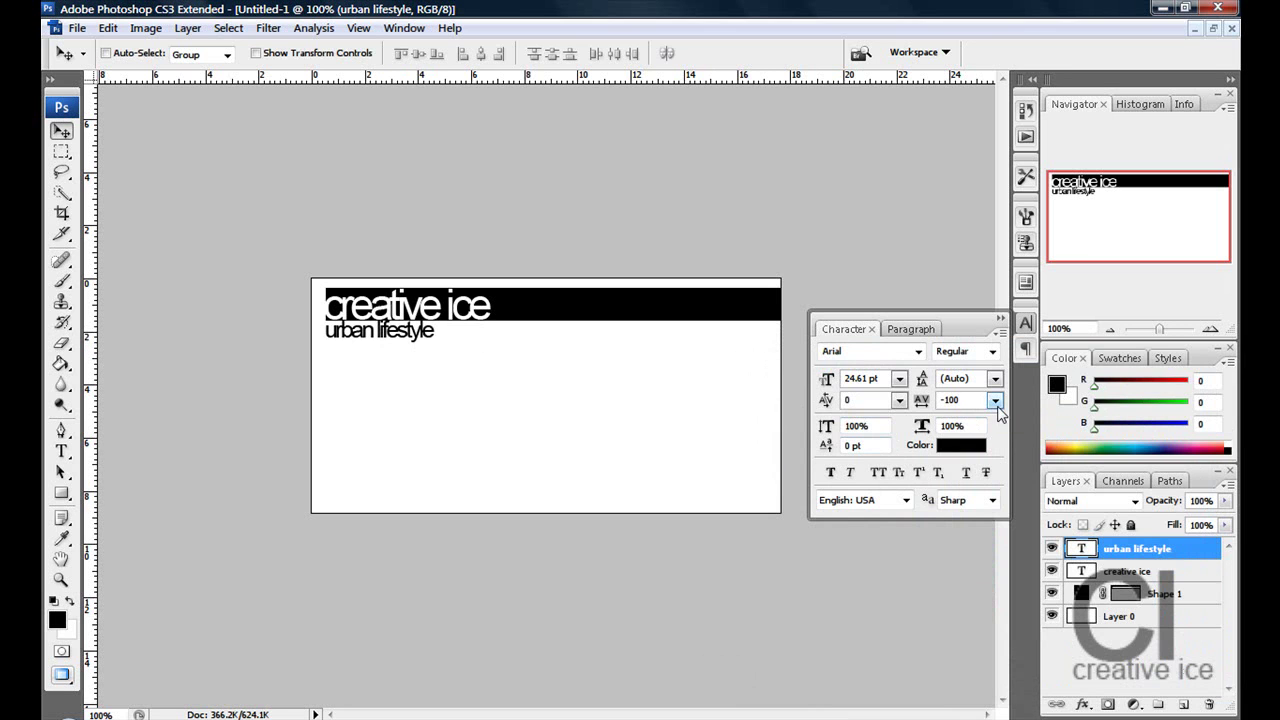
- Set the tagline's tracking to 75
left_click(994, 401)
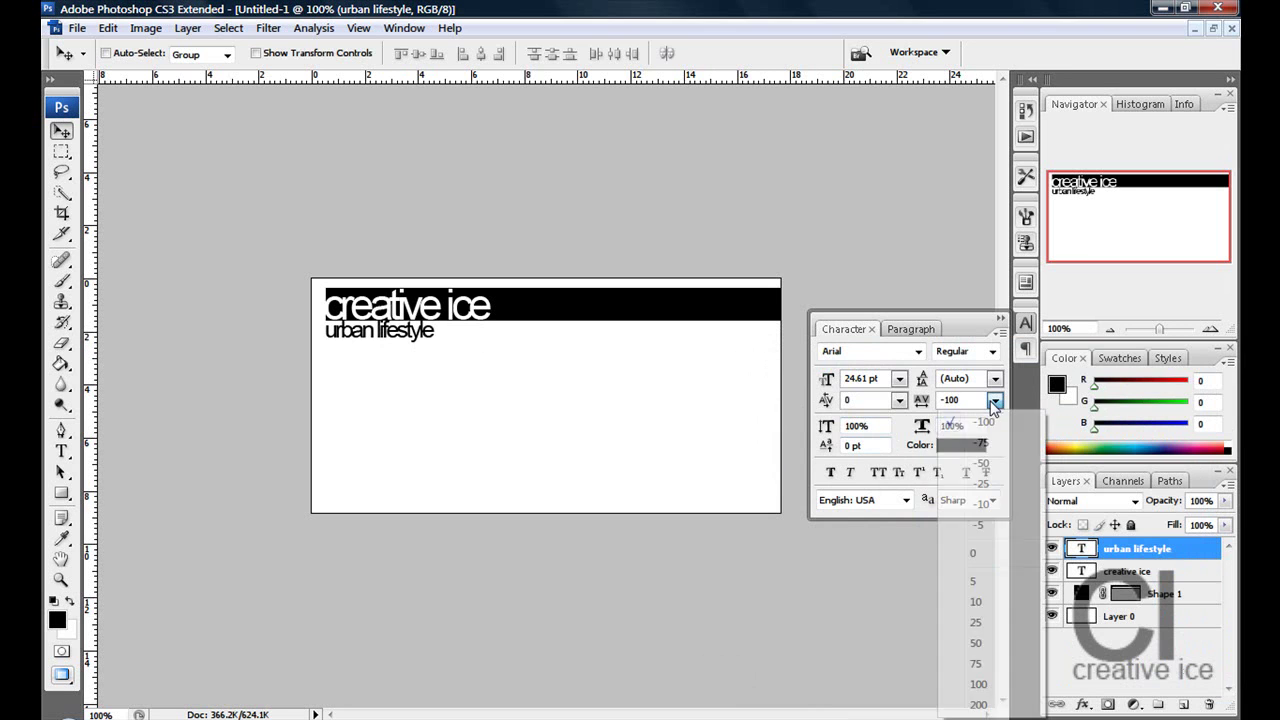
left_click(986, 555)
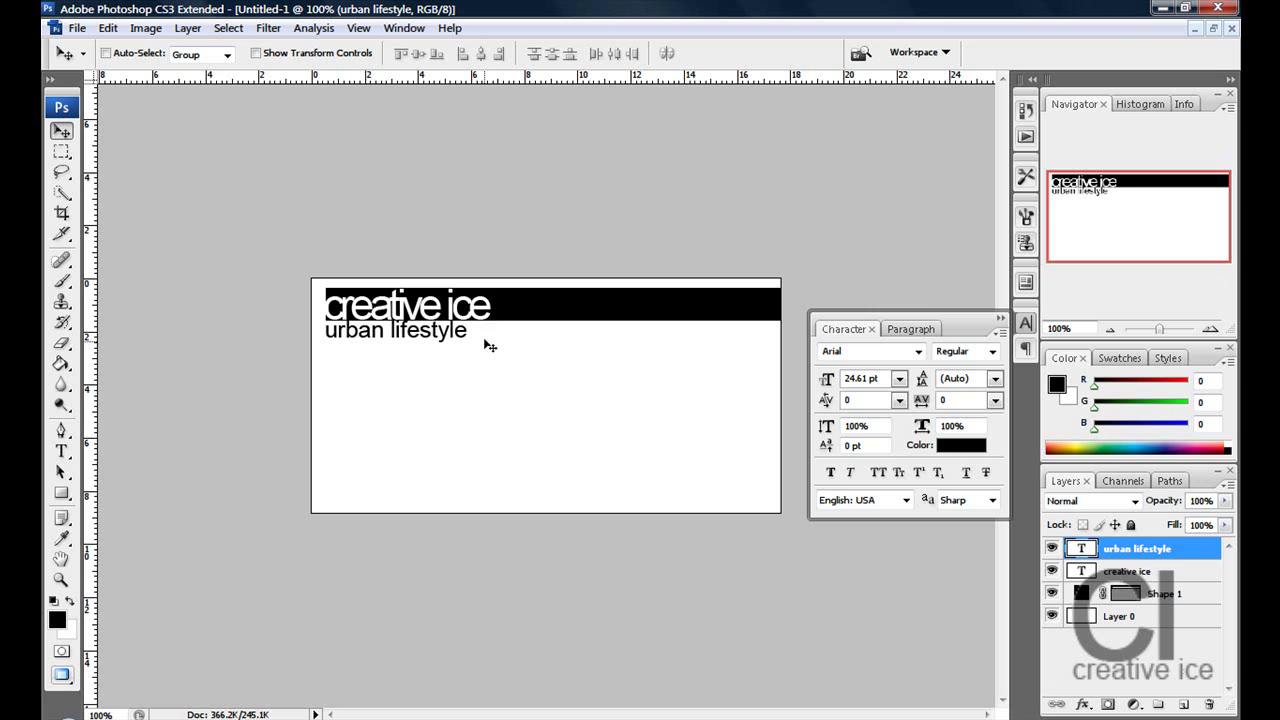
left_click(995, 401)
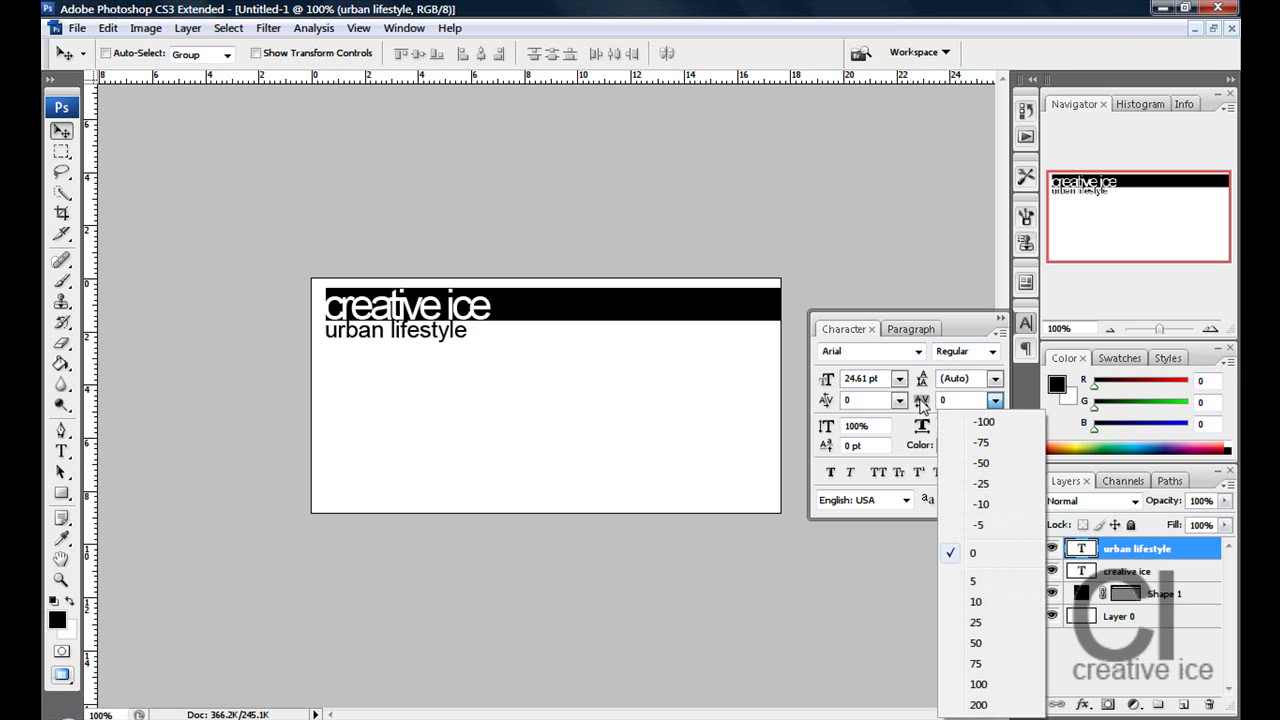
left_click(976, 323)
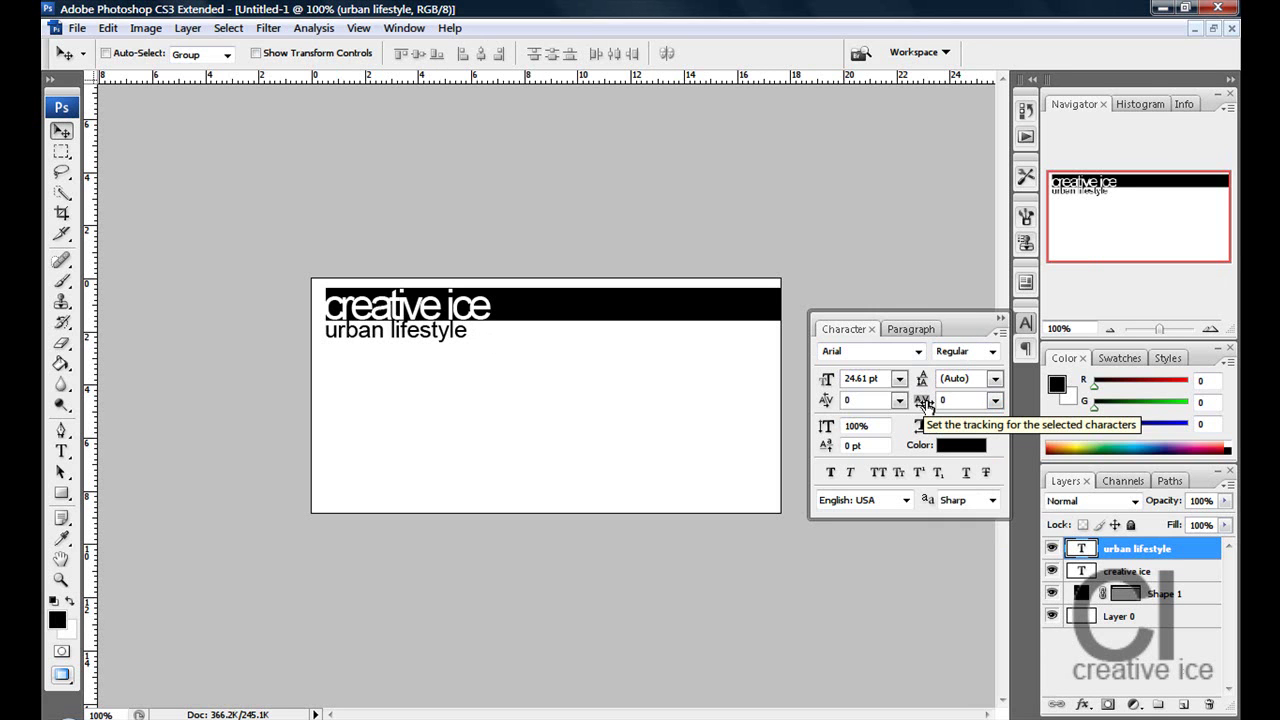
left_click(995, 400)
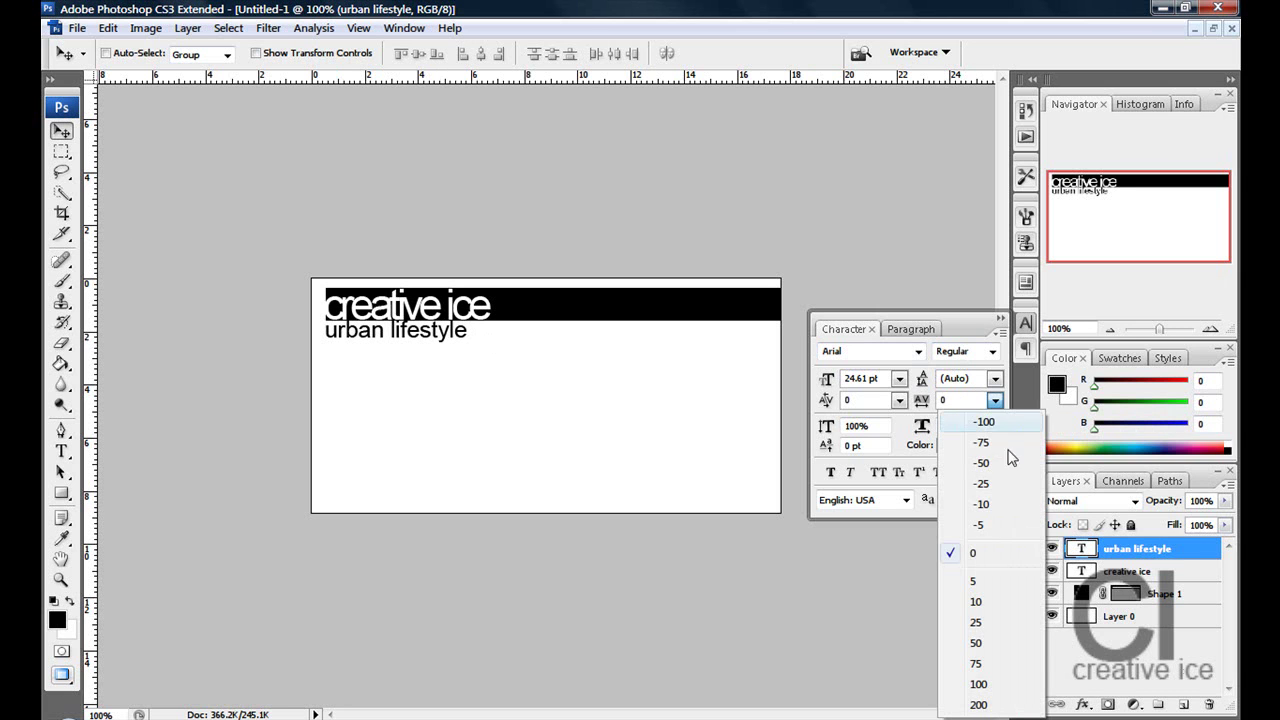
left_click(1014, 666)
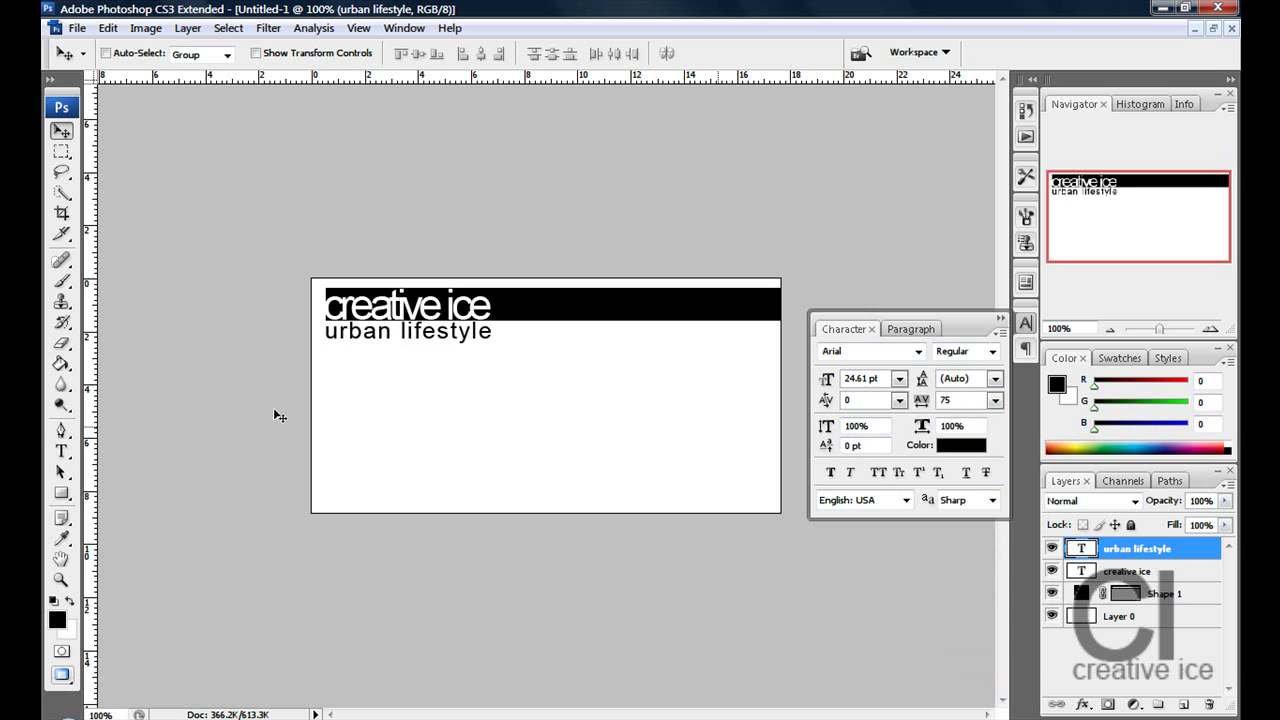
- Type 'graphic design, Photography, Clothing range' and colour it dark grey
left_click(61, 451)
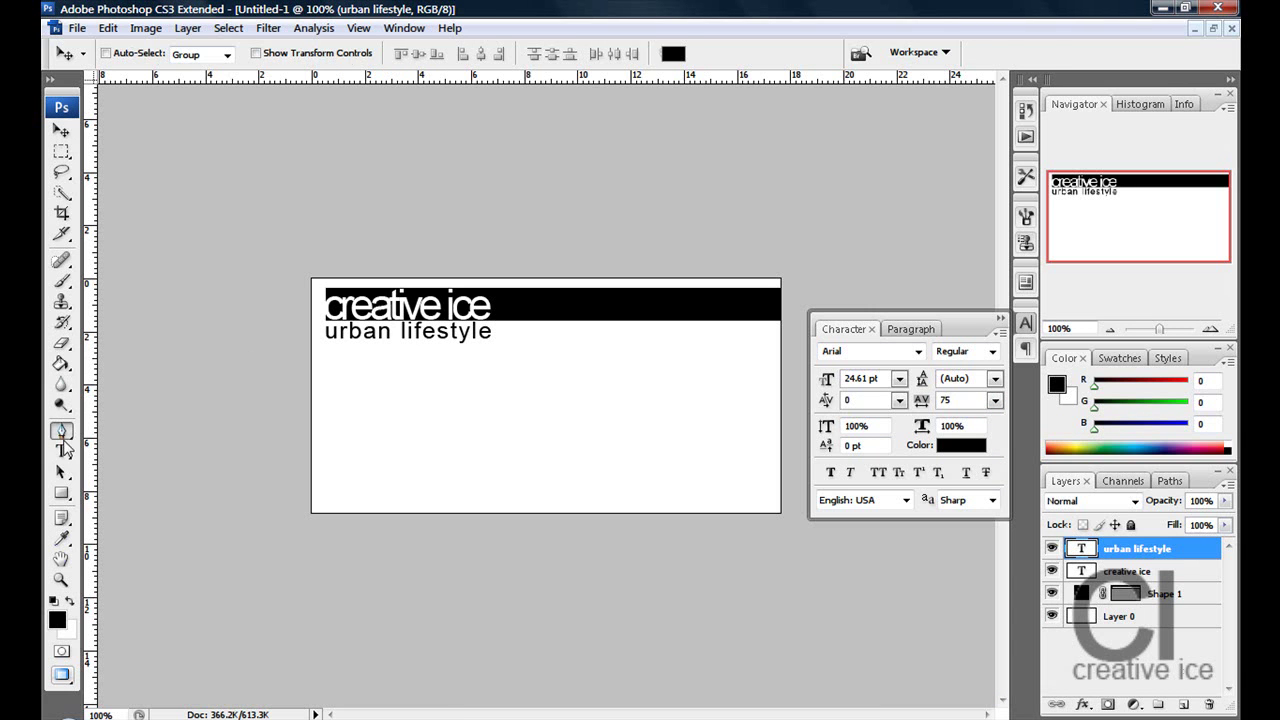
left_click(358, 392)
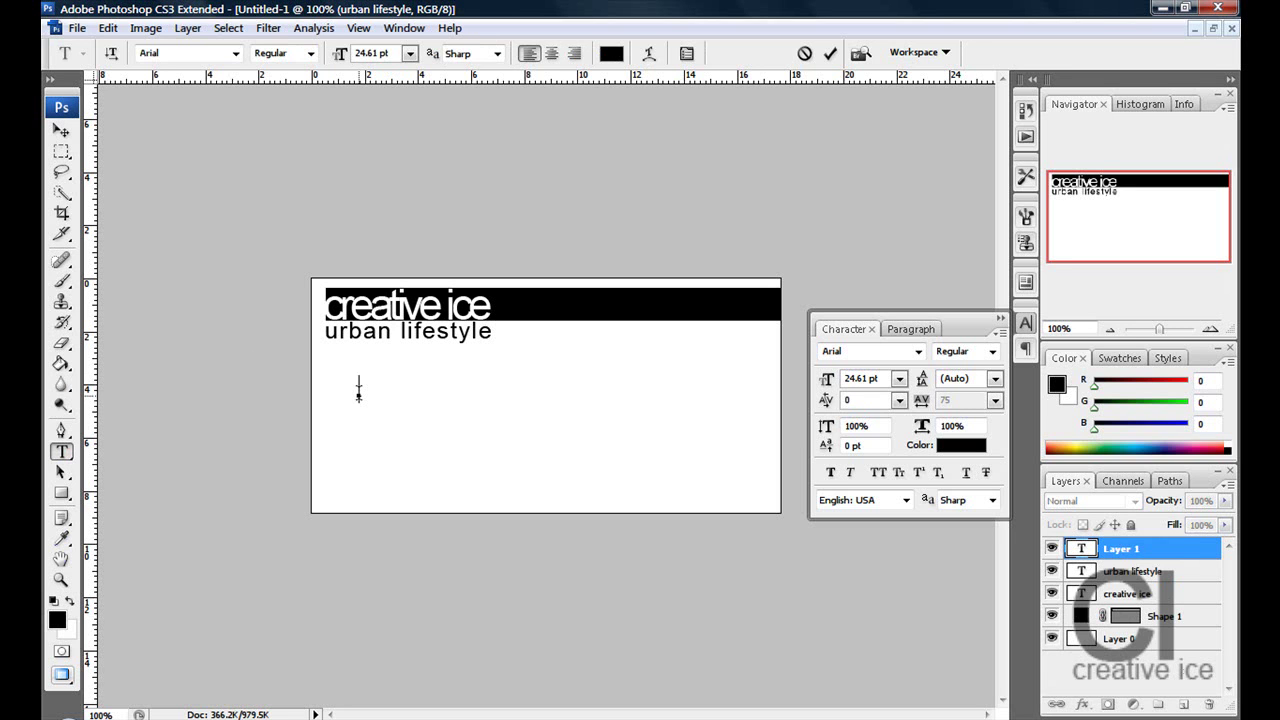
type("graphic design")
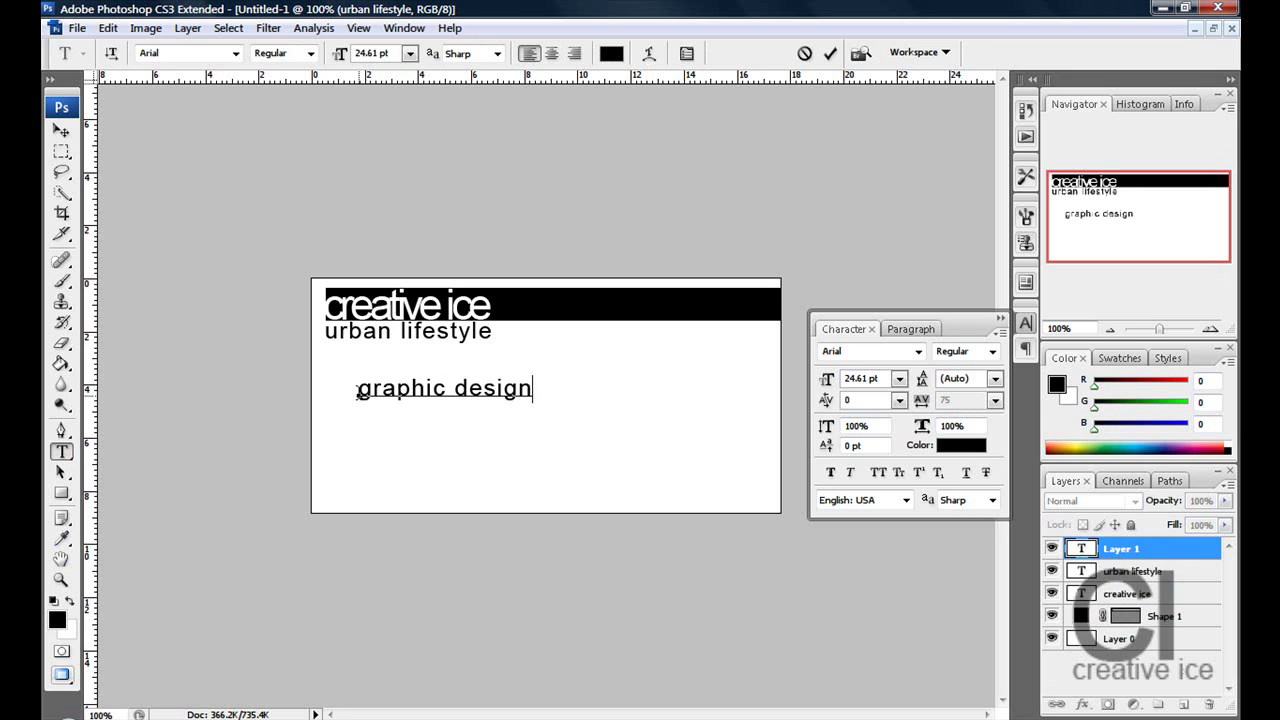
type(", Photo")
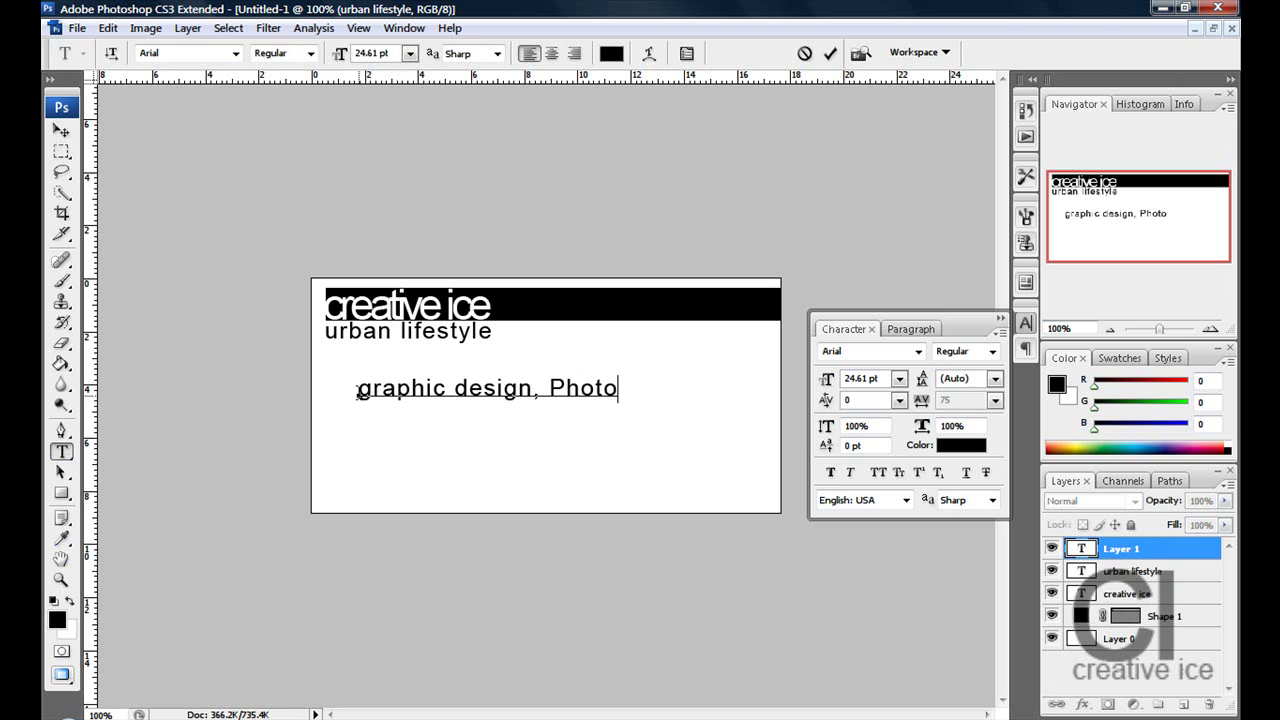
type("graphy")
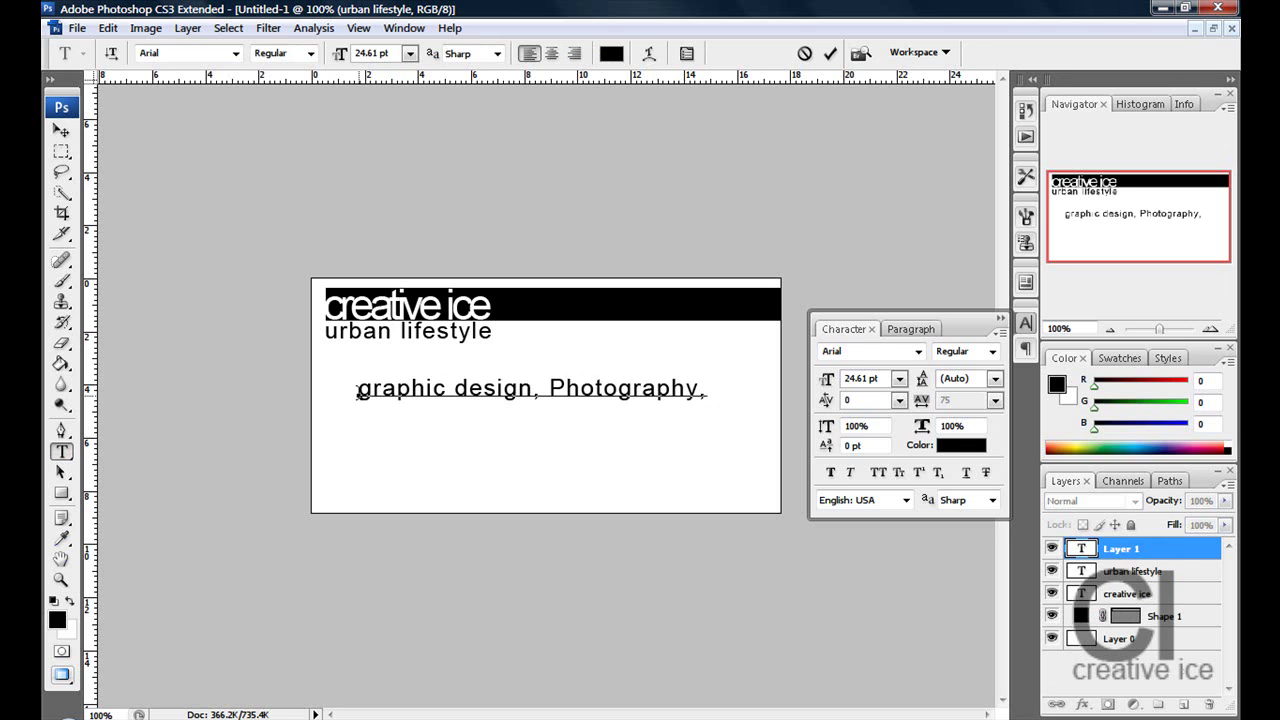
type(", Clothi")
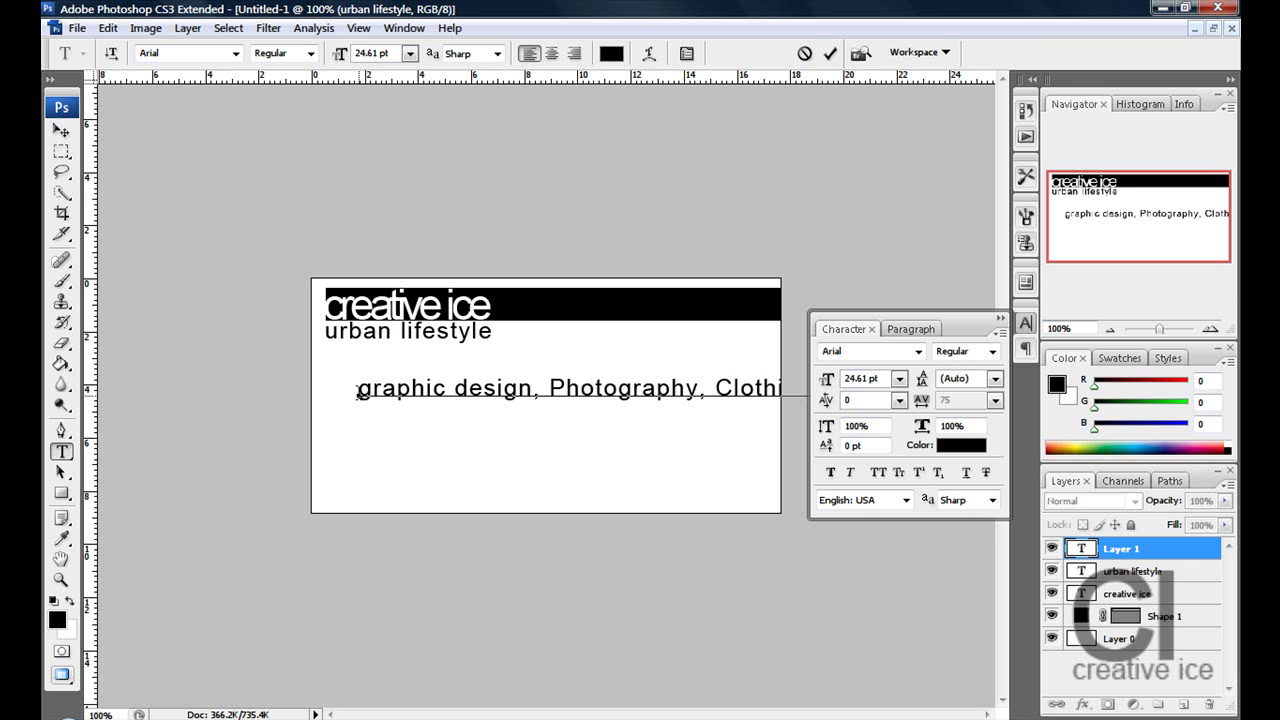
left_click(61, 130)
left_click(966, 446)
left_click_drag(736, 580, 745, 545)
left_click(1160, 389)
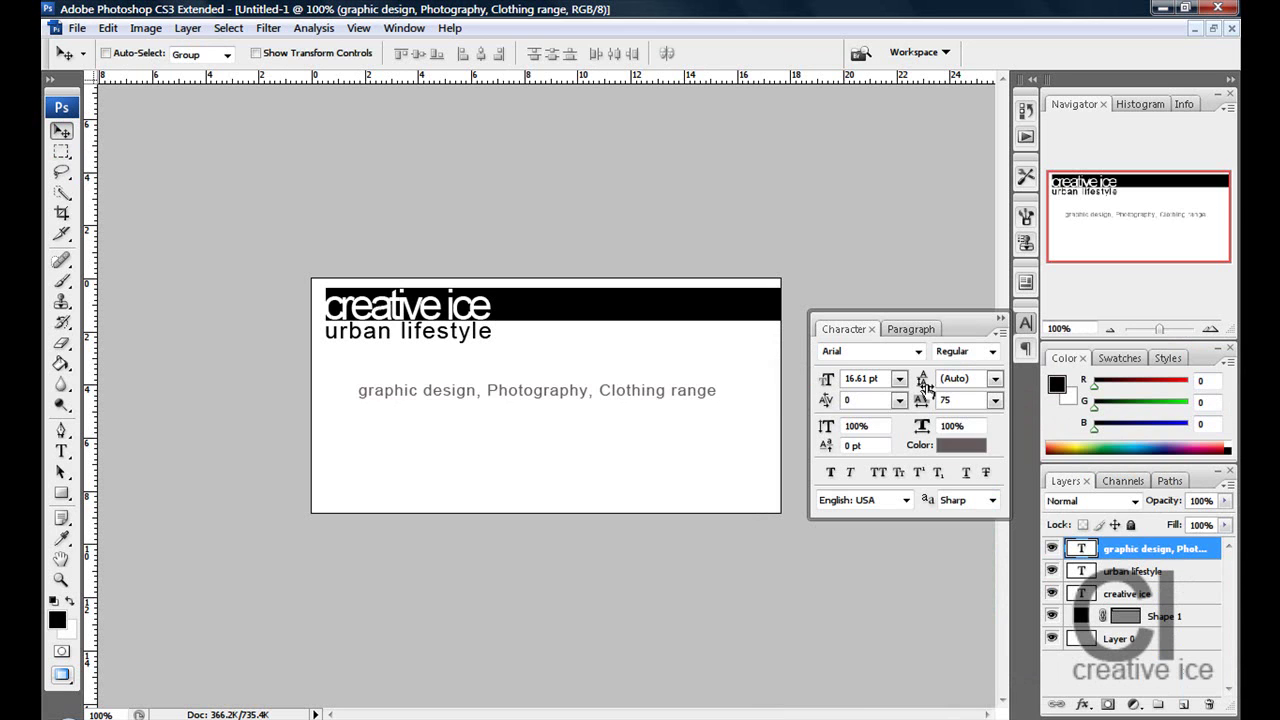
- Set the services line's tracking to 0, size it to 14.61 pt, and place it under the tagline
left_click(995, 400)
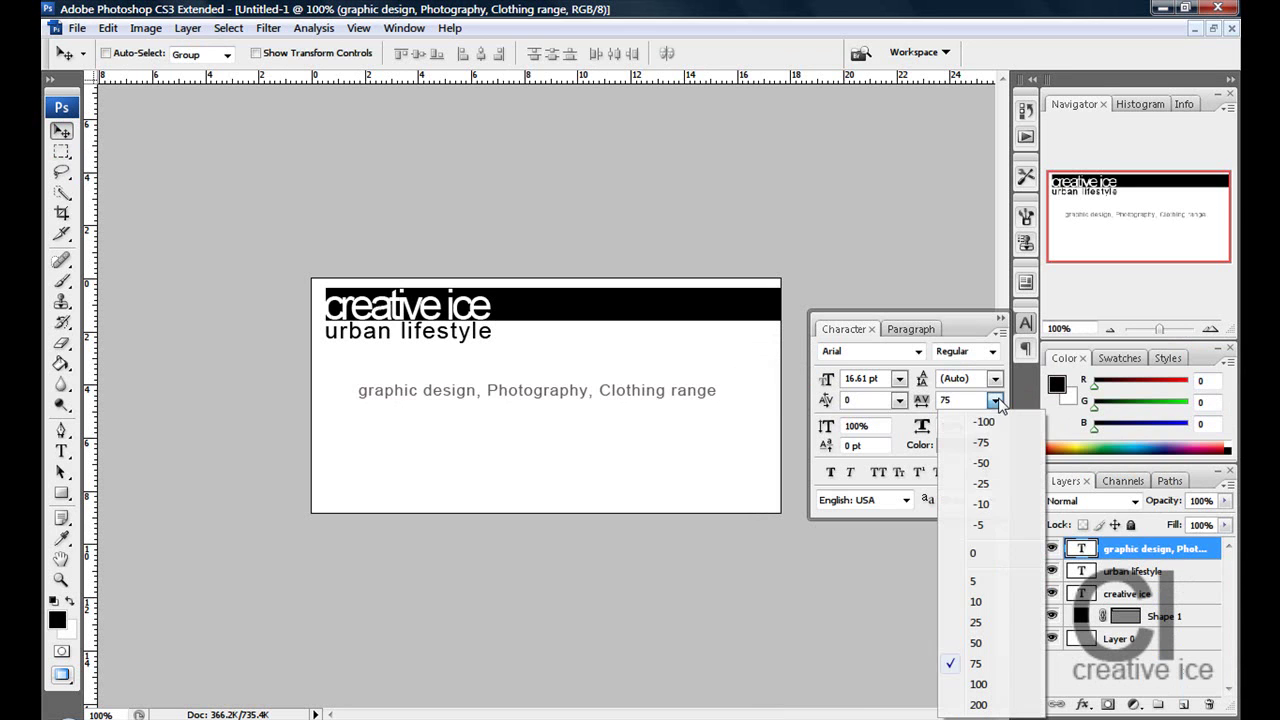
left_click(985, 552)
left_click_drag(478, 395, 443, 350)
key("Up")
key("Left")
key("Up")
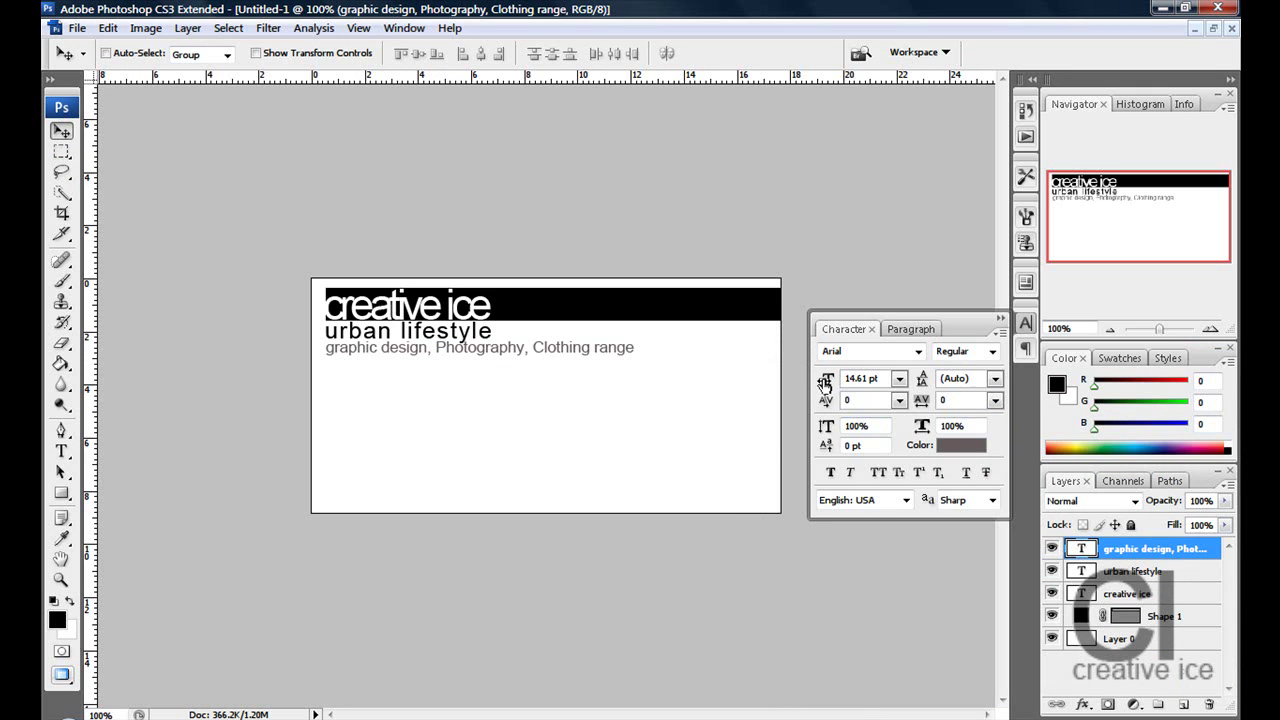
left_click_drag(825, 385, 706, 376)
key("Up")
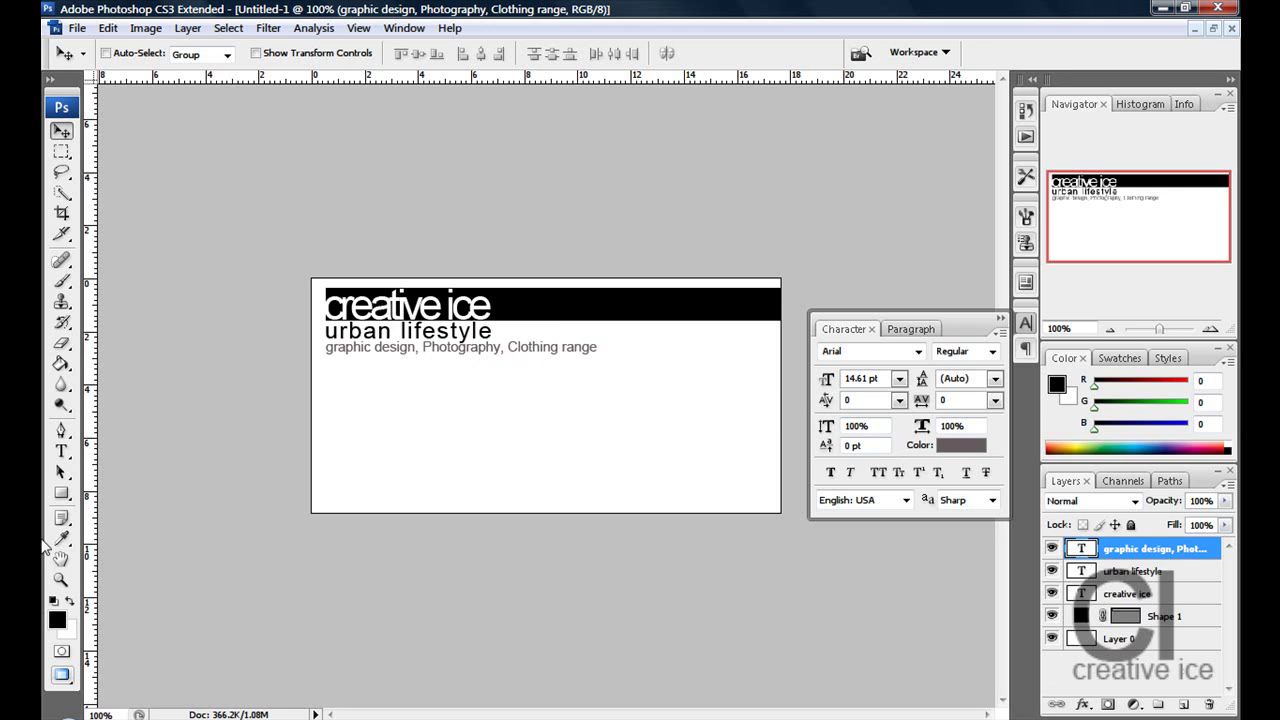
left_click(66, 455)
left_click(338, 396)
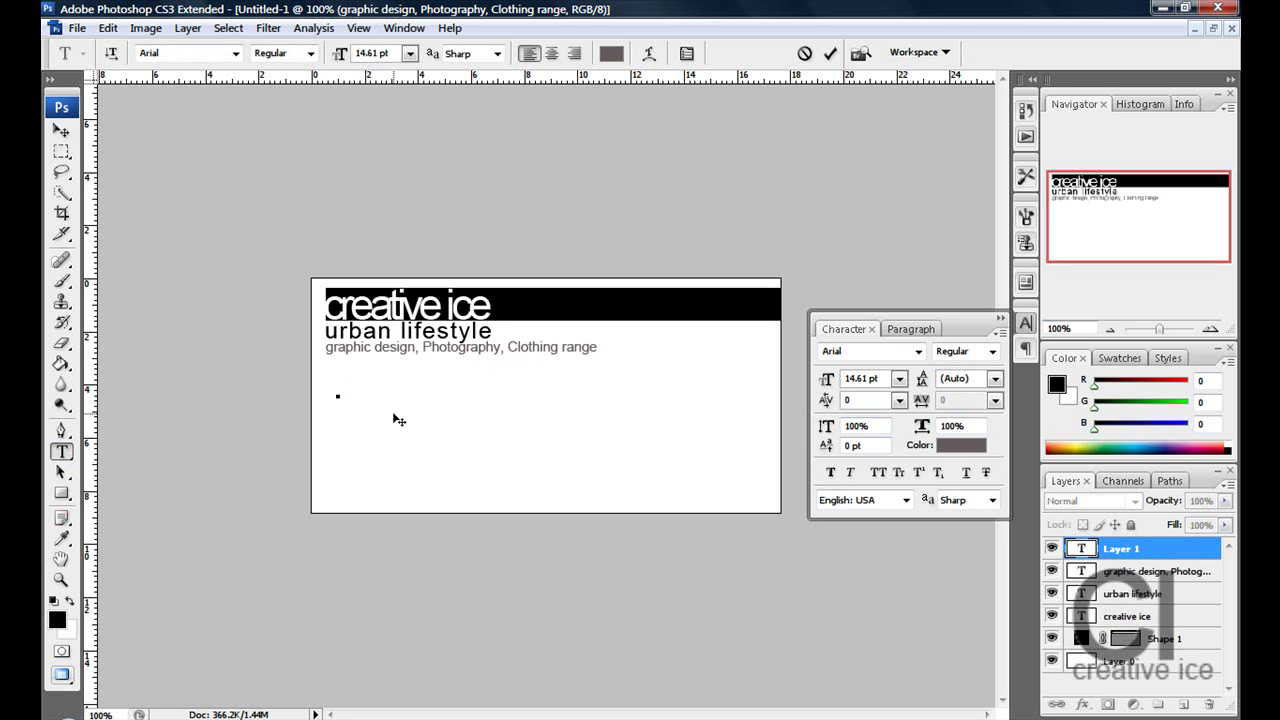
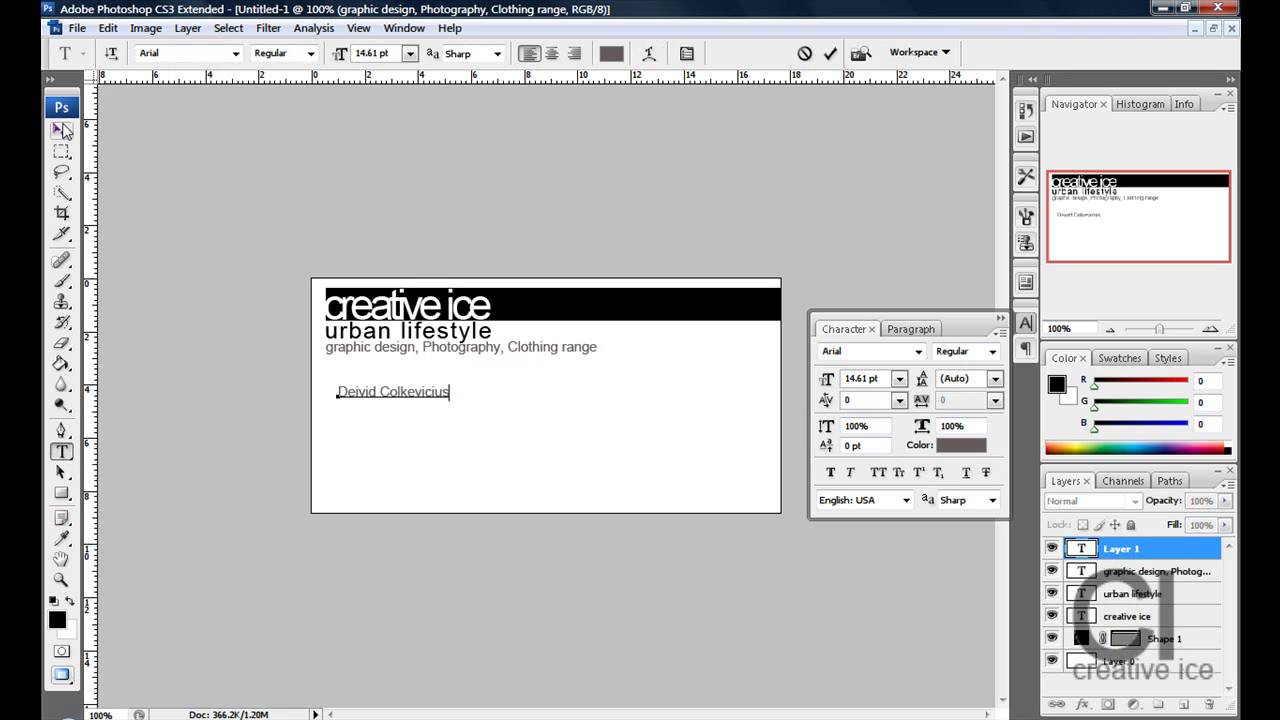
- Type the person's full name below the services line and pick black in the text colour picker
left_click(61, 127)
left_click(945, 445)
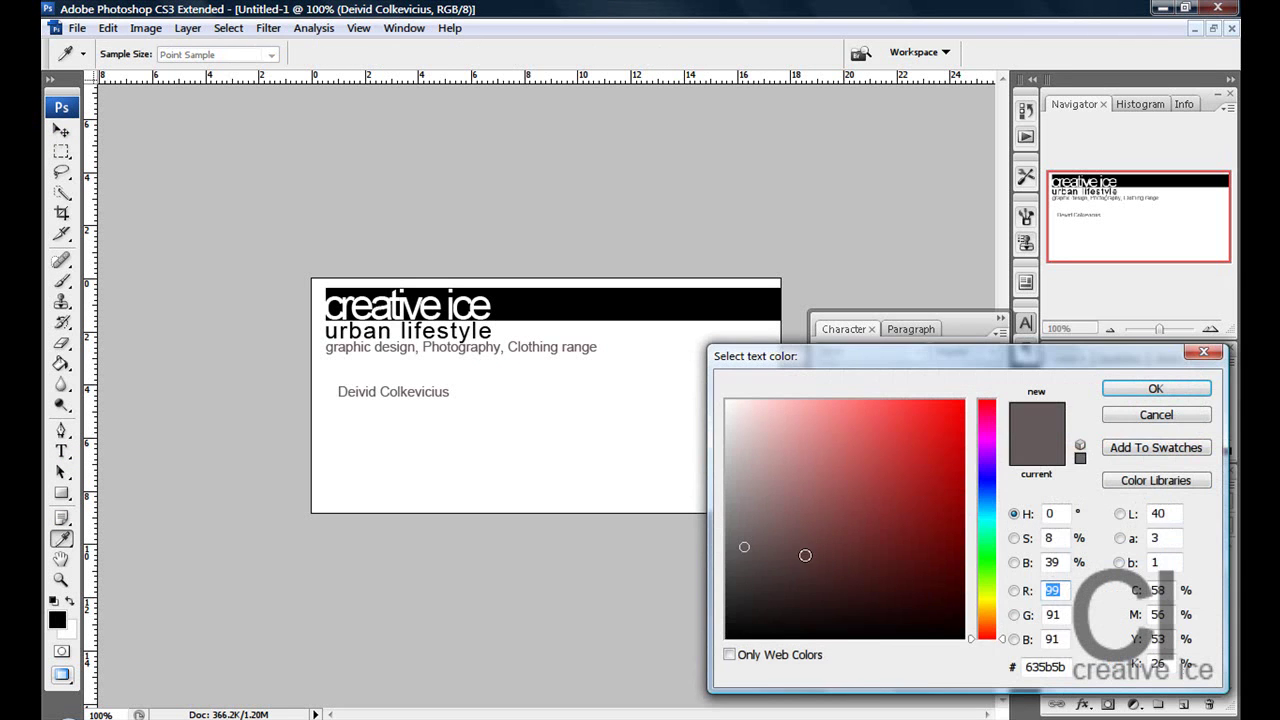
left_click_drag(813, 547, 780, 640)
- Make the name black with Faux Bold and place it just under the services line
left_click(1156, 388)
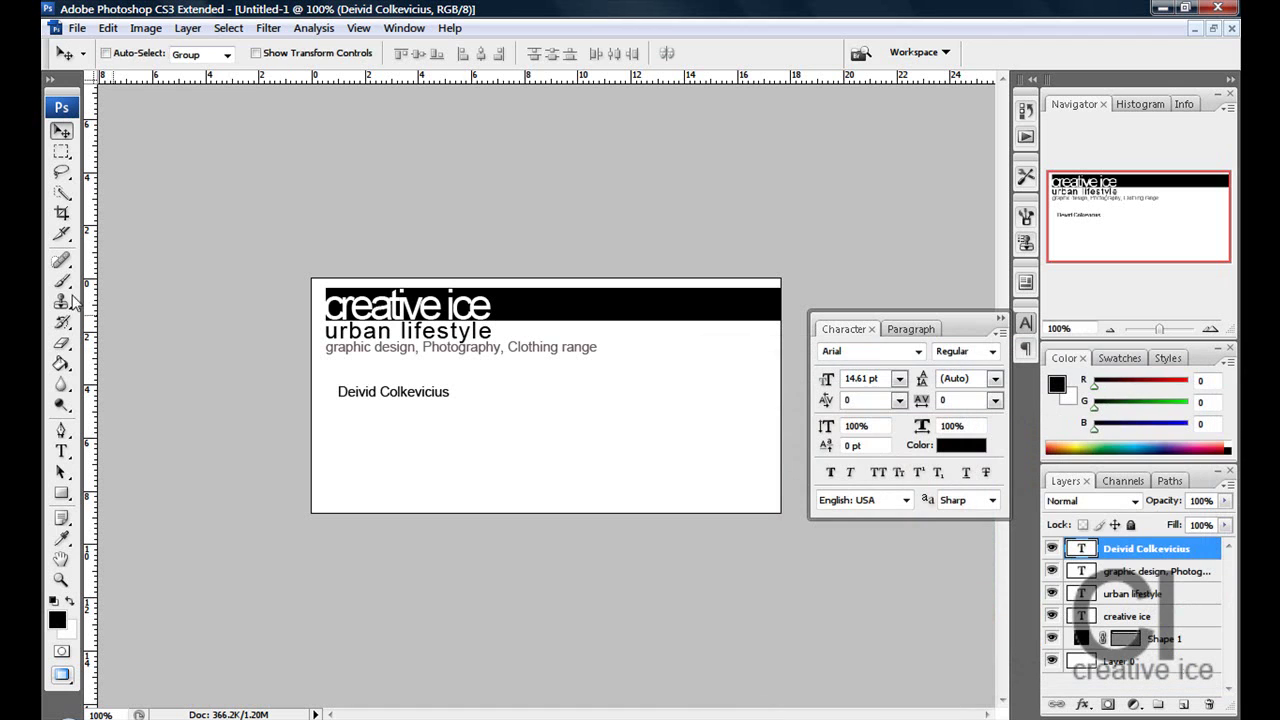
left_click(830, 471)
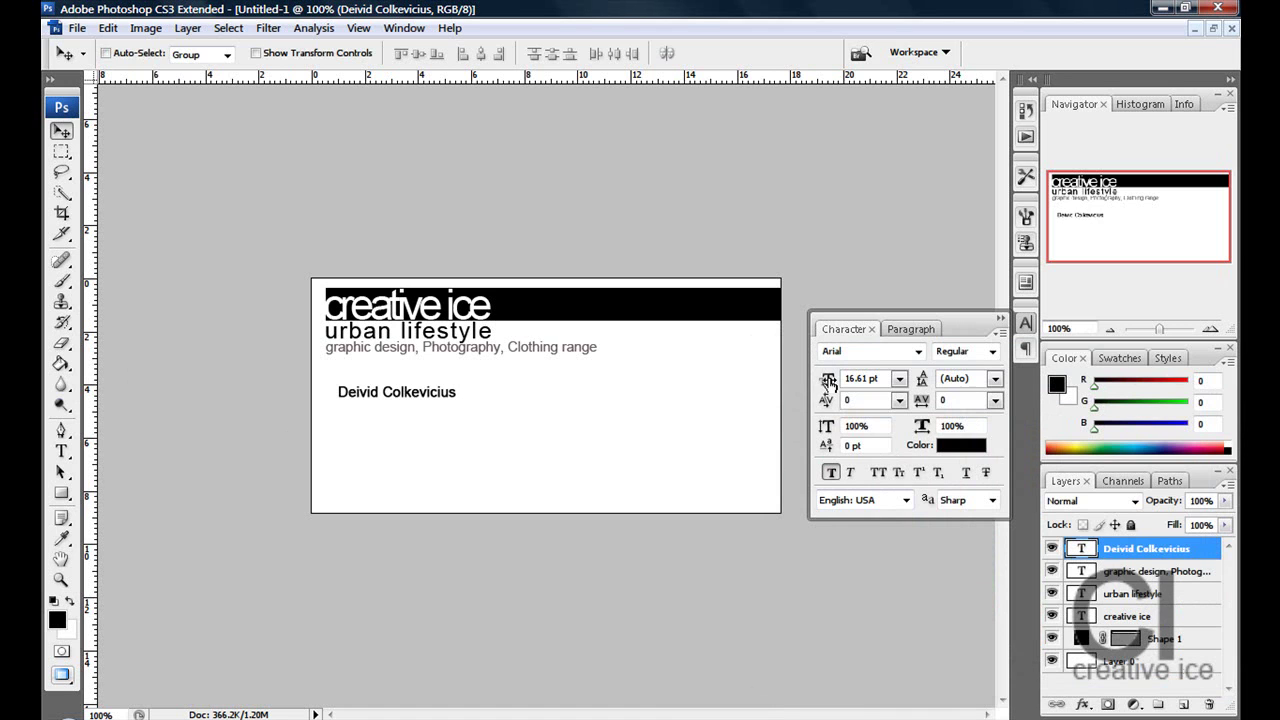
left_click_drag(369, 397, 357, 383)
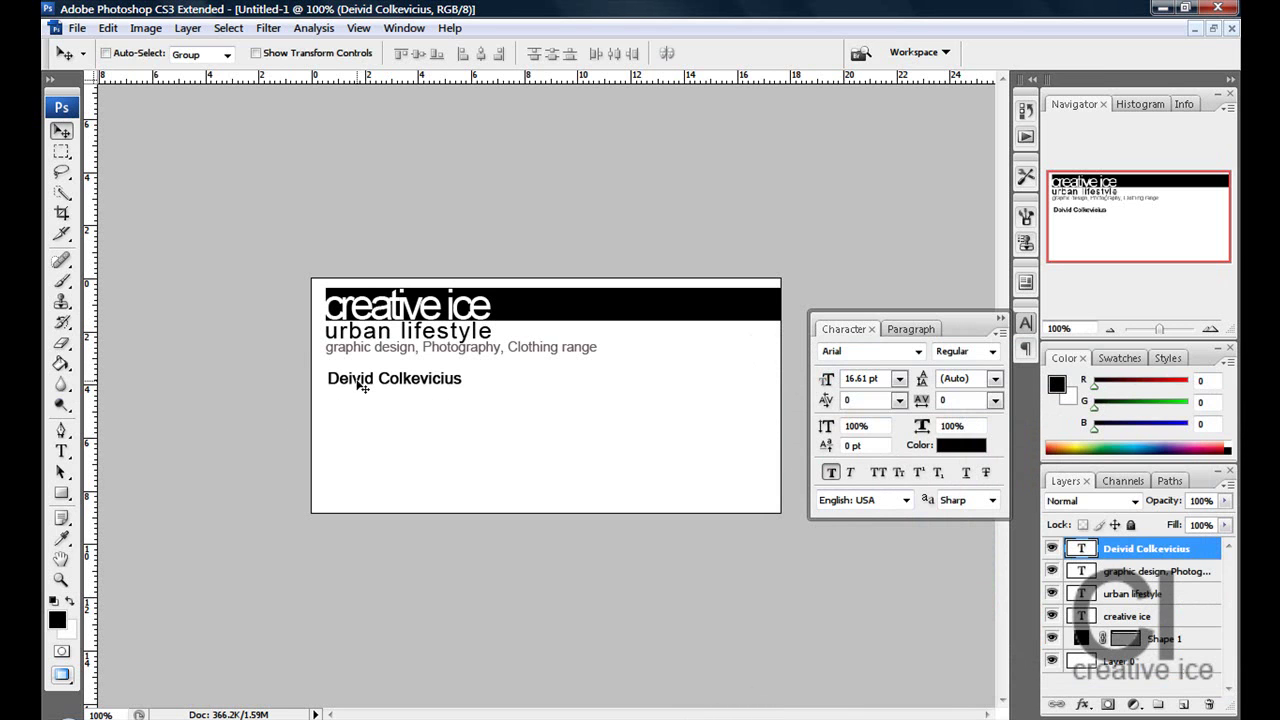
left_click_drag(354, 378, 360, 380)
left_click(61, 451)
left_click(356, 414)
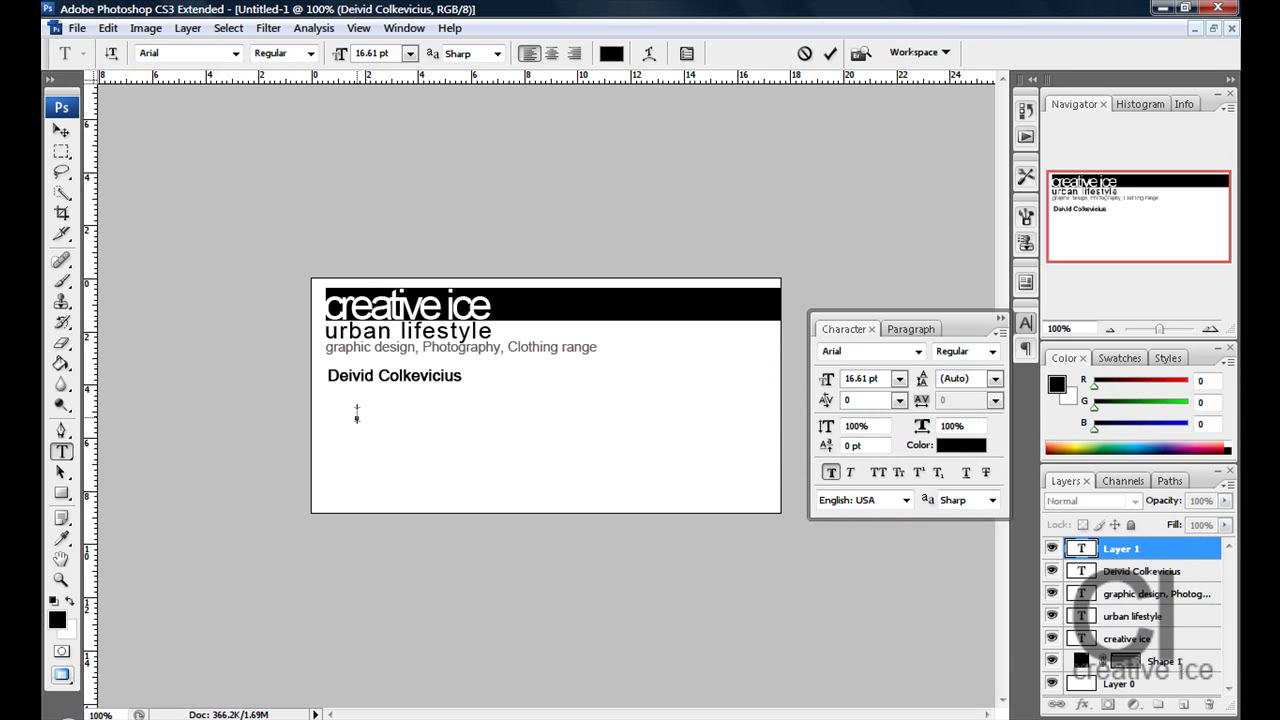
- Add a non-bold 11.61 pt 'Company owner' line directly under the name
type("Company owner")
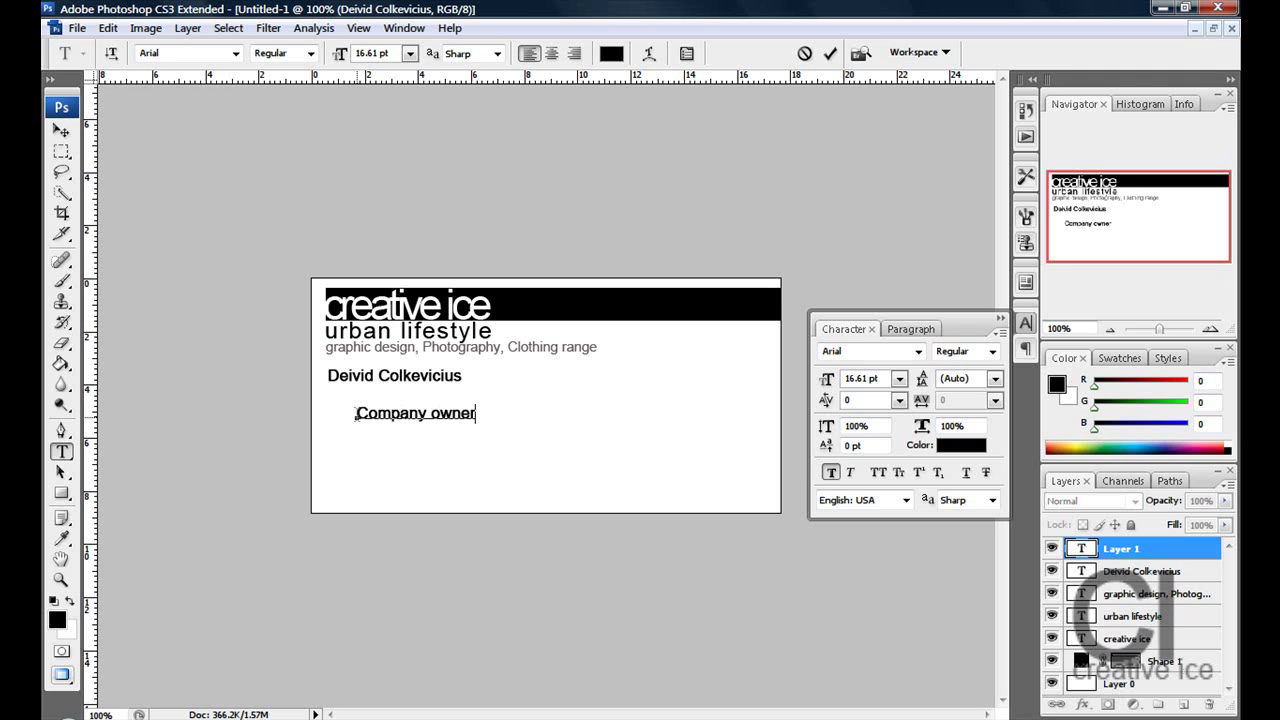
left_click(61, 131)
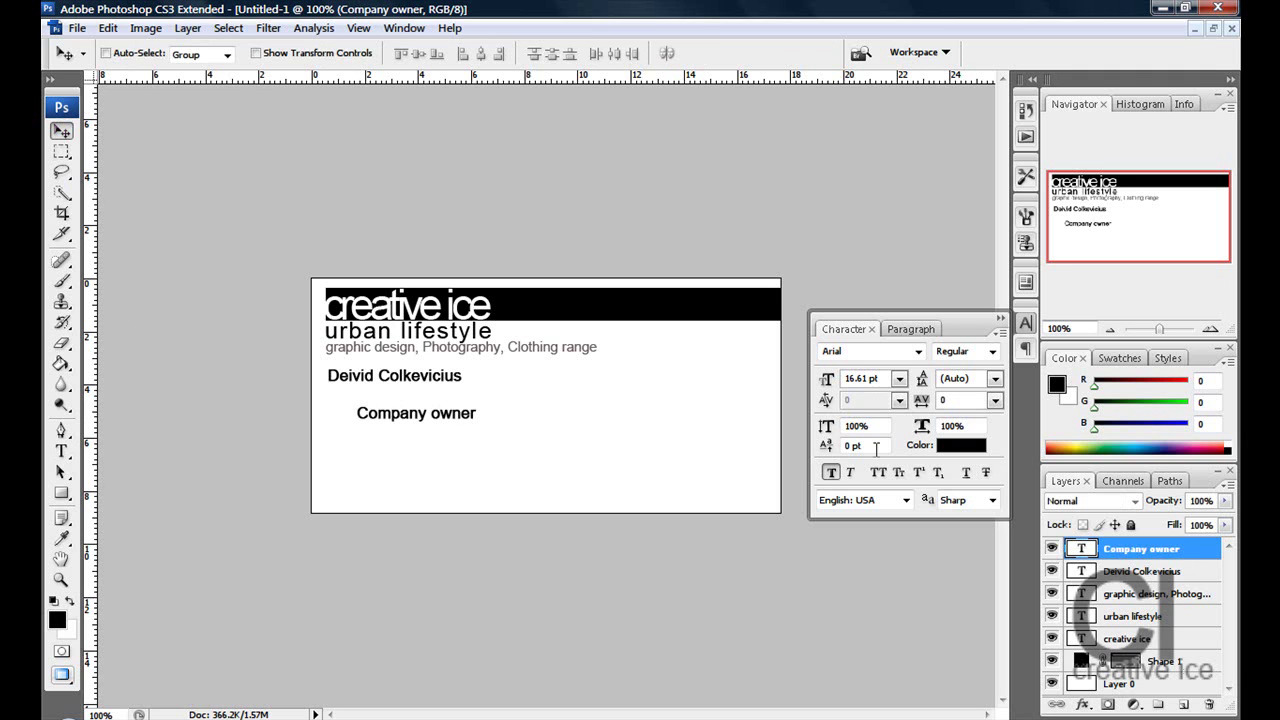
left_click(830, 472)
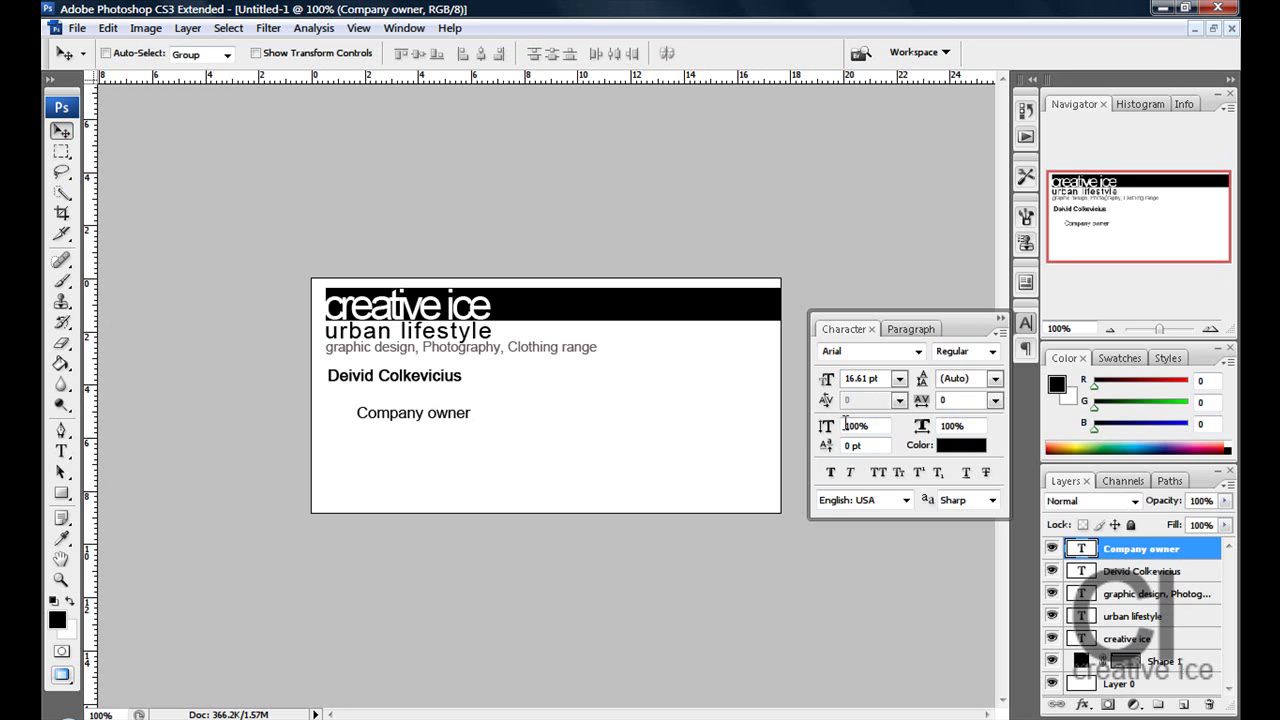
left_click_drag(400, 420, 367, 399)
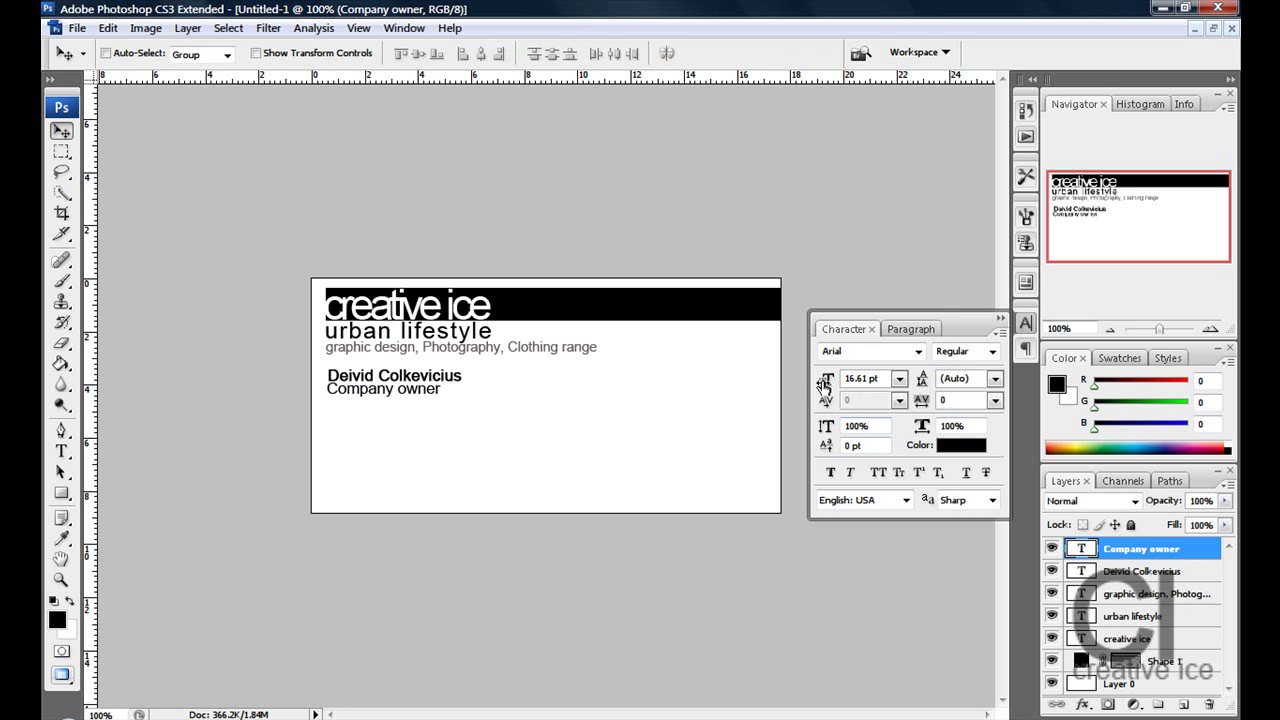
left_click_drag(828, 384, 822, 385)
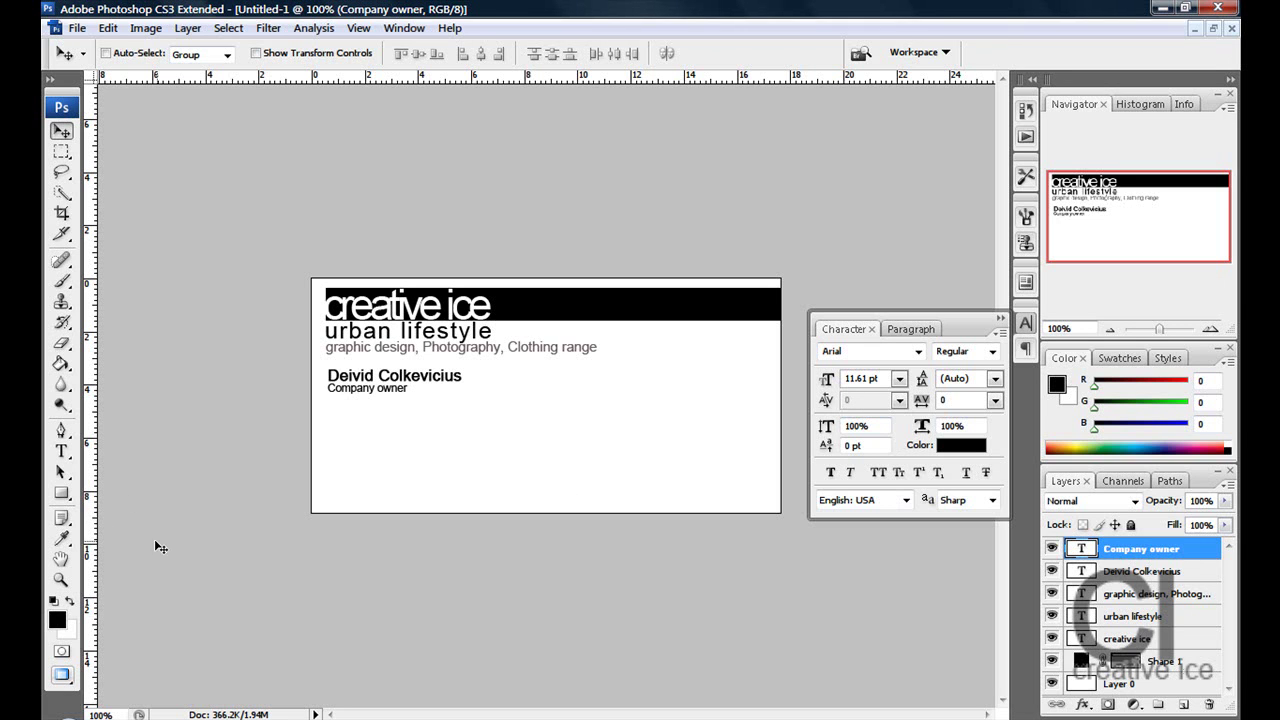
left_click(64, 456)
left_click(400, 441)
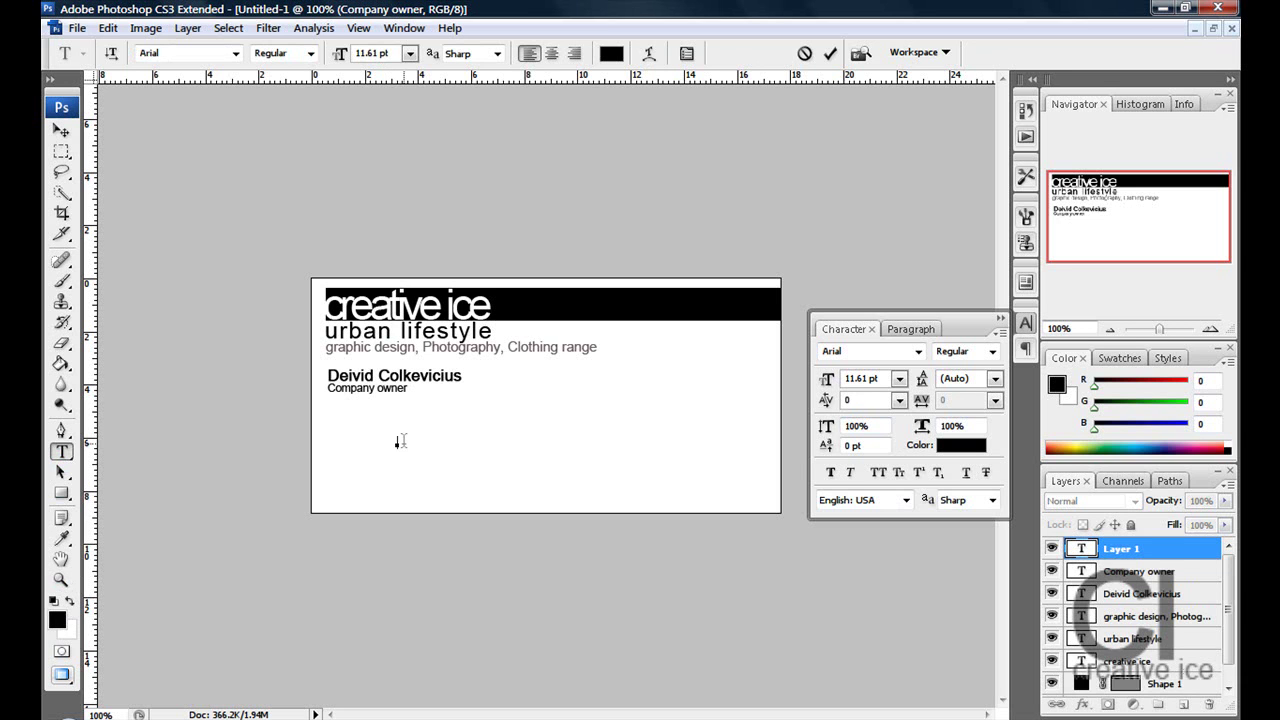
- Type the address 'wembley, london' and move it under Company owner at 17.61 pt
type("wembley, lOndon")
key("BackSpace")
key("BackSpace")
key("BackSpace")
key("BackSpace")
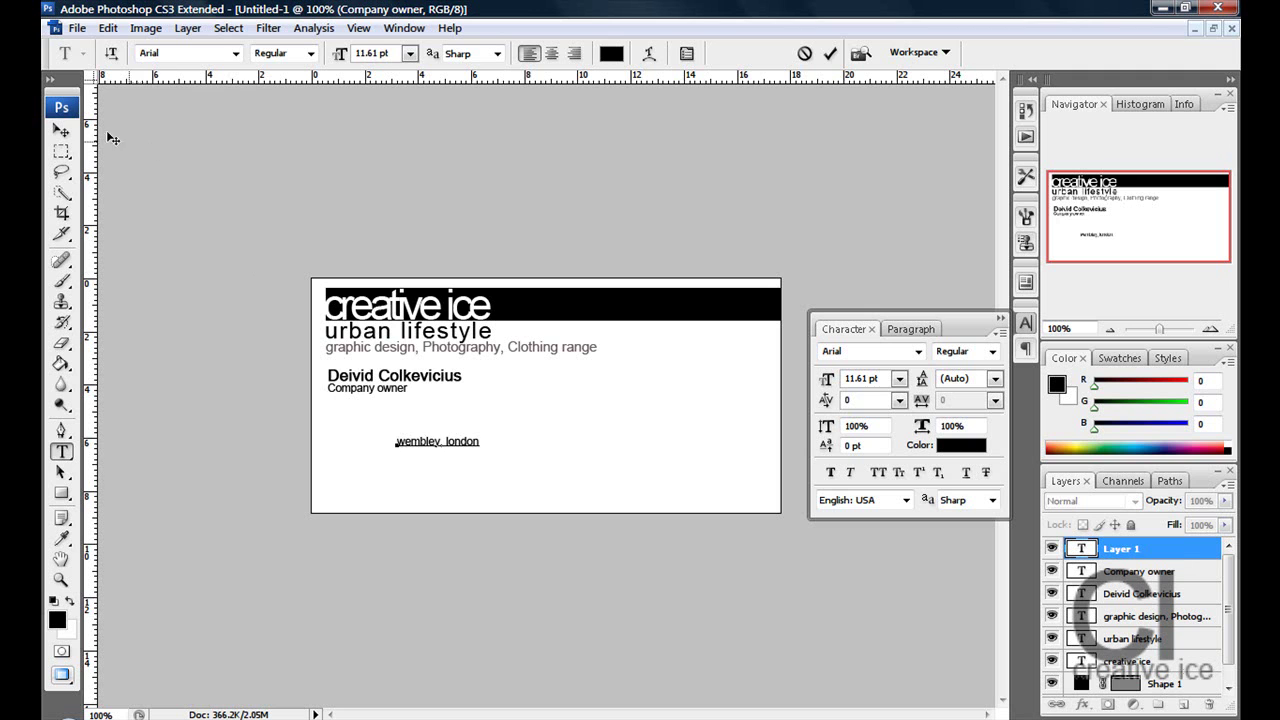
left_click(61, 131)
left_click_drag(445, 441, 377, 411)
left_click_drag(818, 385, 830, 384)
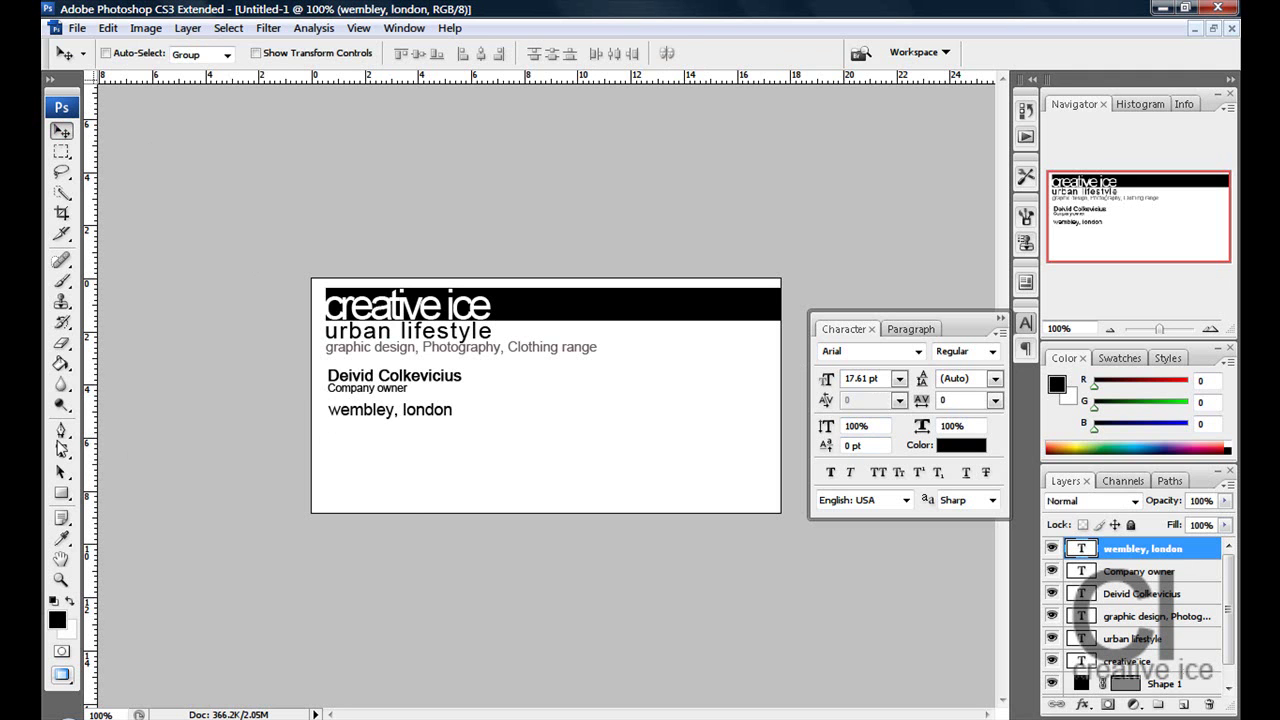
- Capitalise the address to 'Wembley, London' and reduce it to 14.61 pt
left_click(61, 451)
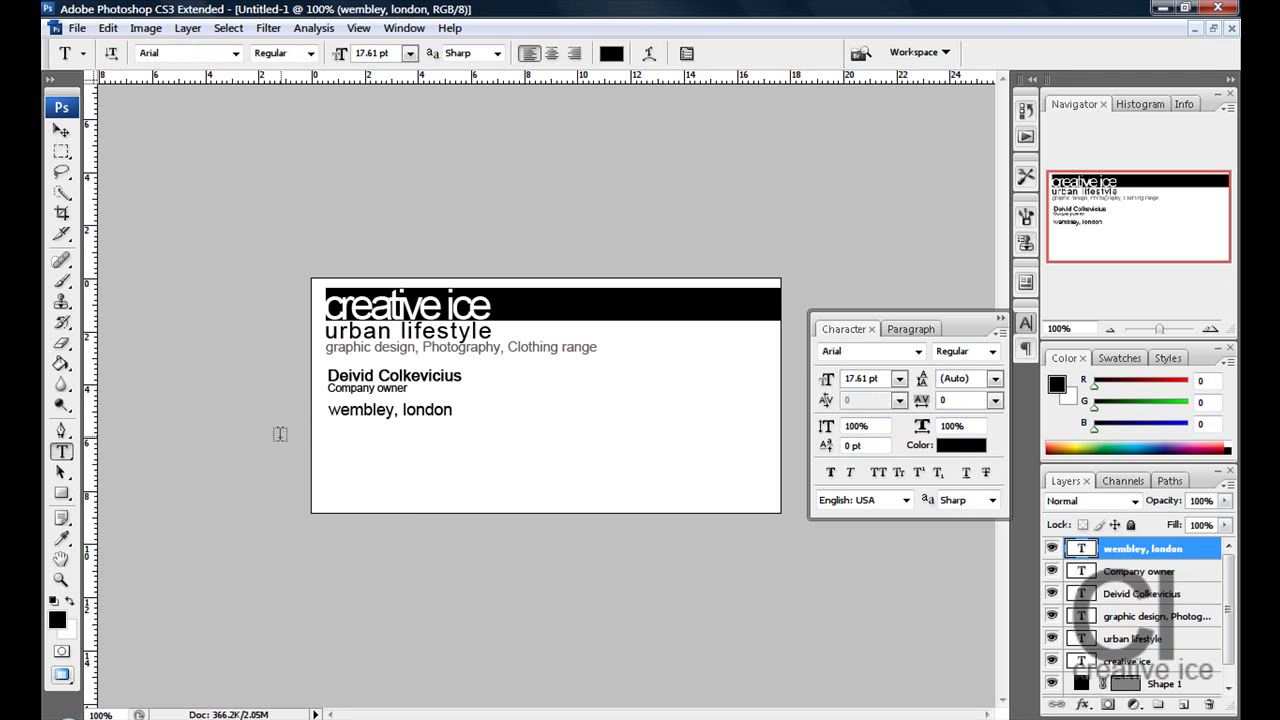
left_click(343, 405)
key("BackSpace")
type("W")
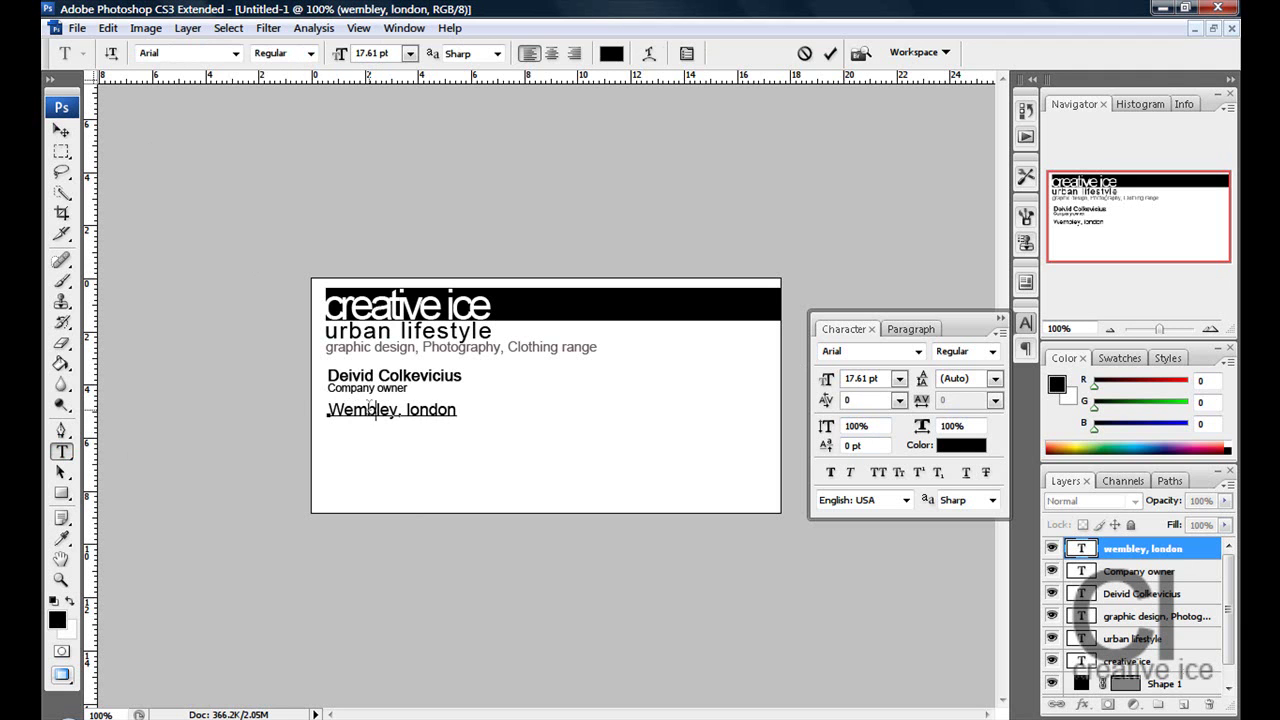
key("BackSpace")
type("L")
left_click(61, 131)
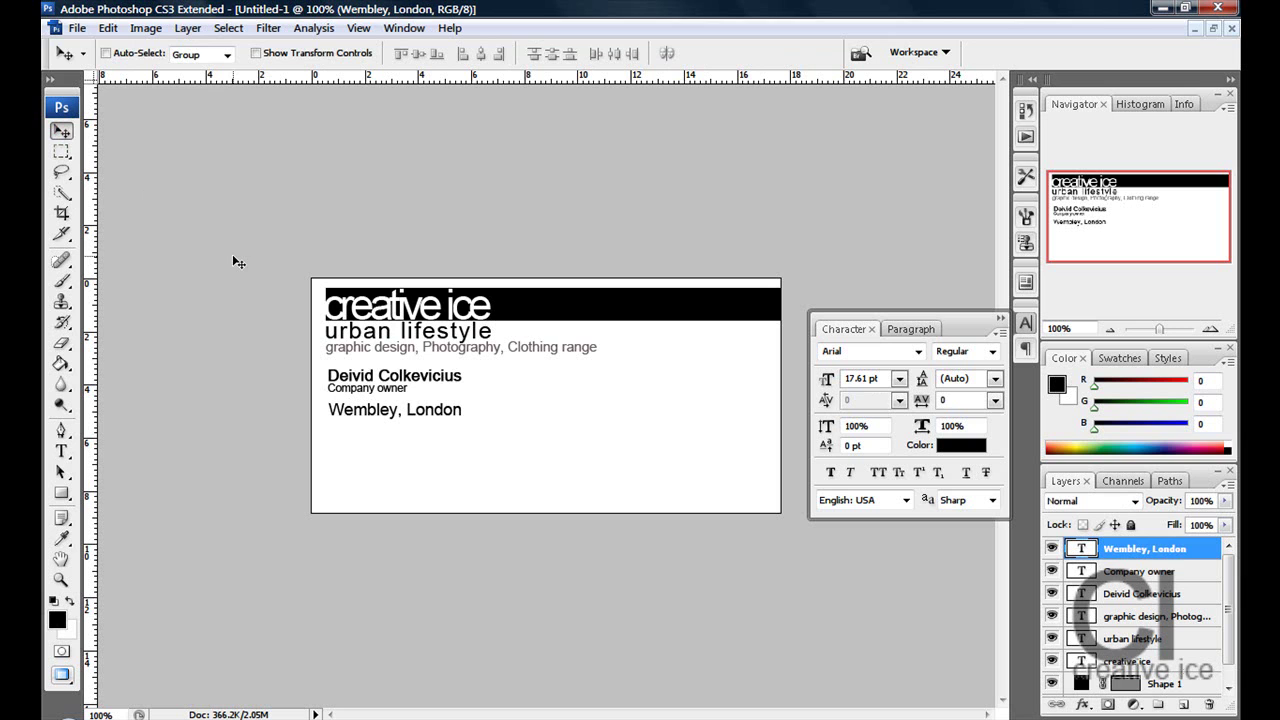
left_click_drag(825, 382, 820, 390)
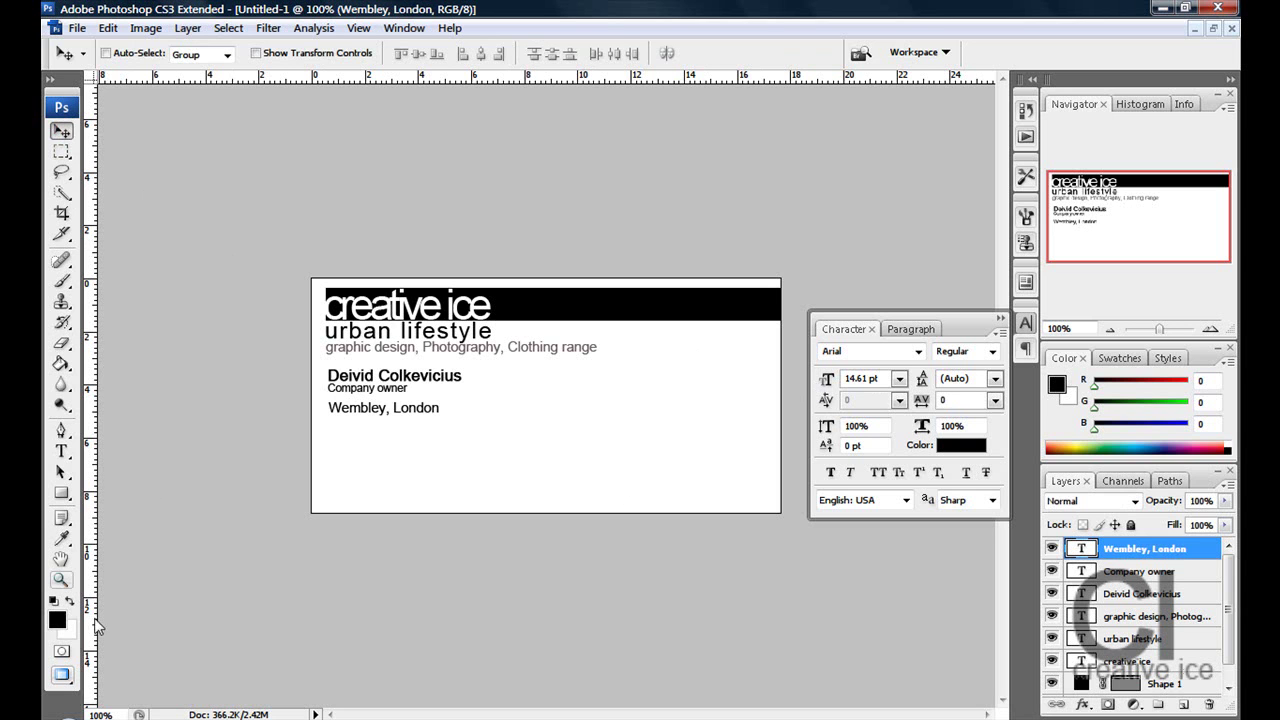
- Add an 'e:' line with the owner's e-mail address under Wembley, London
left_click(60, 451)
left_click(385, 457)
type("e:")
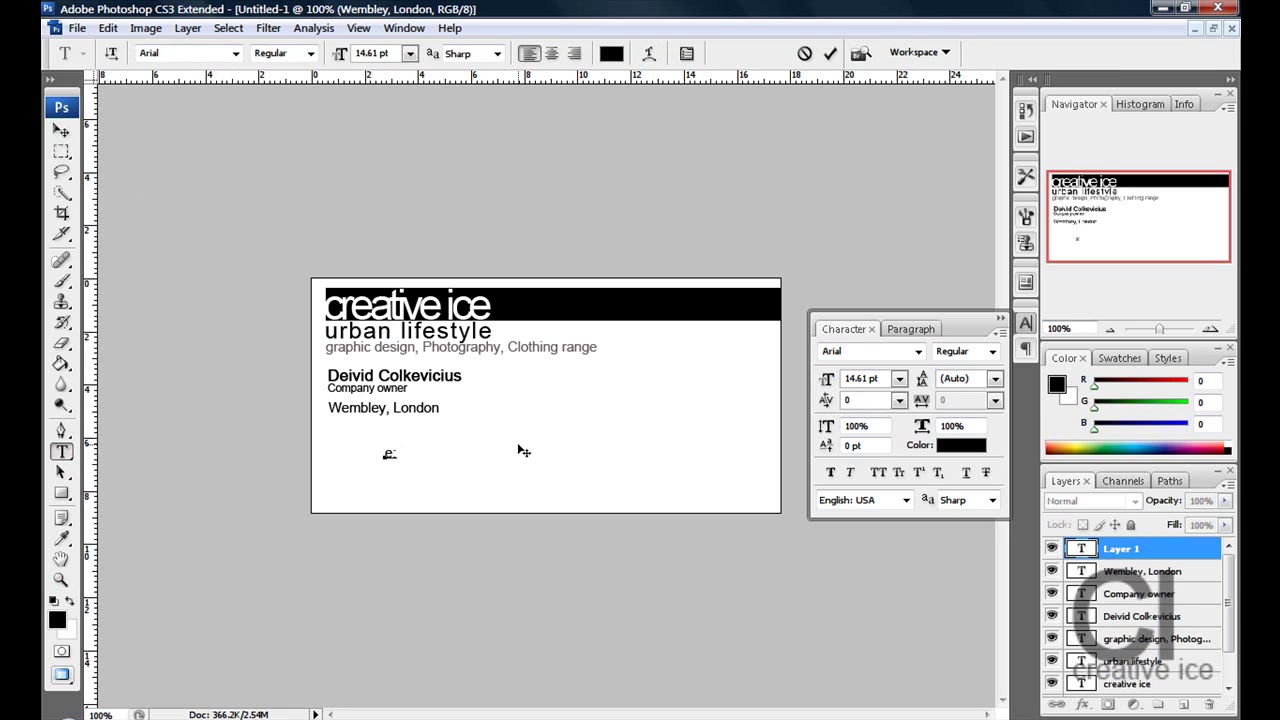
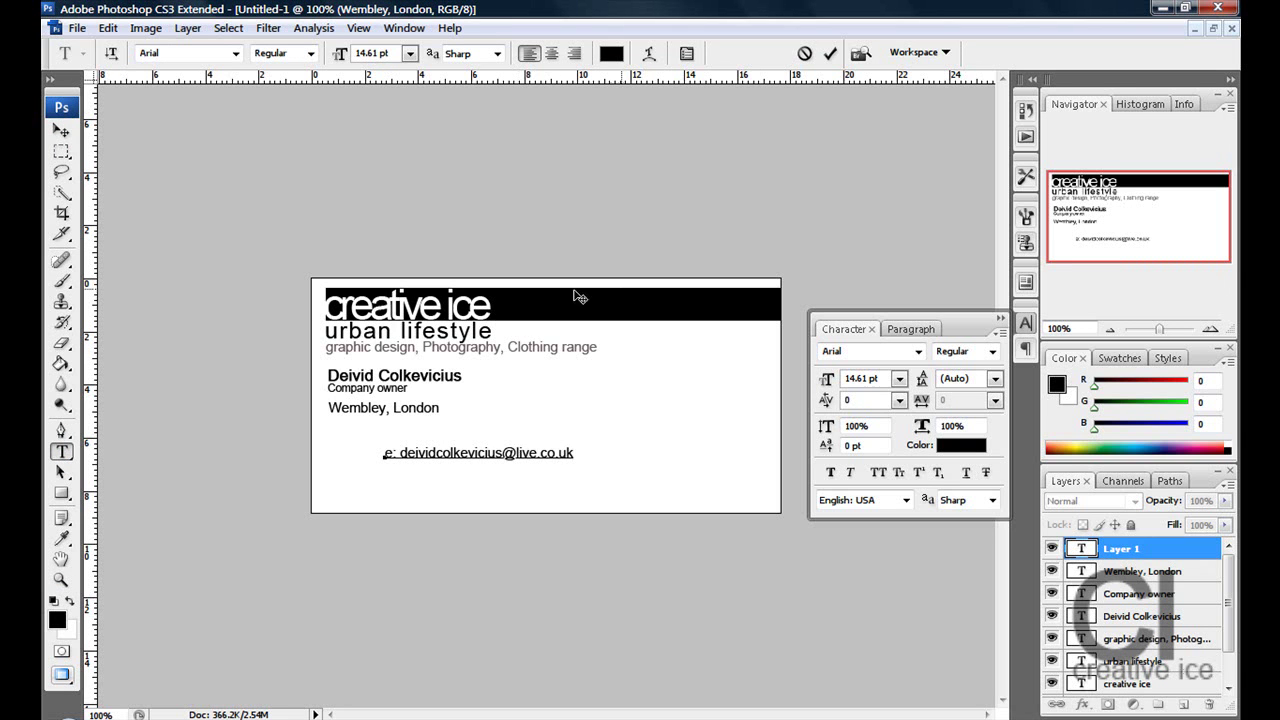
left_click(61, 131)
left_click_drag(484, 473, 434, 450)
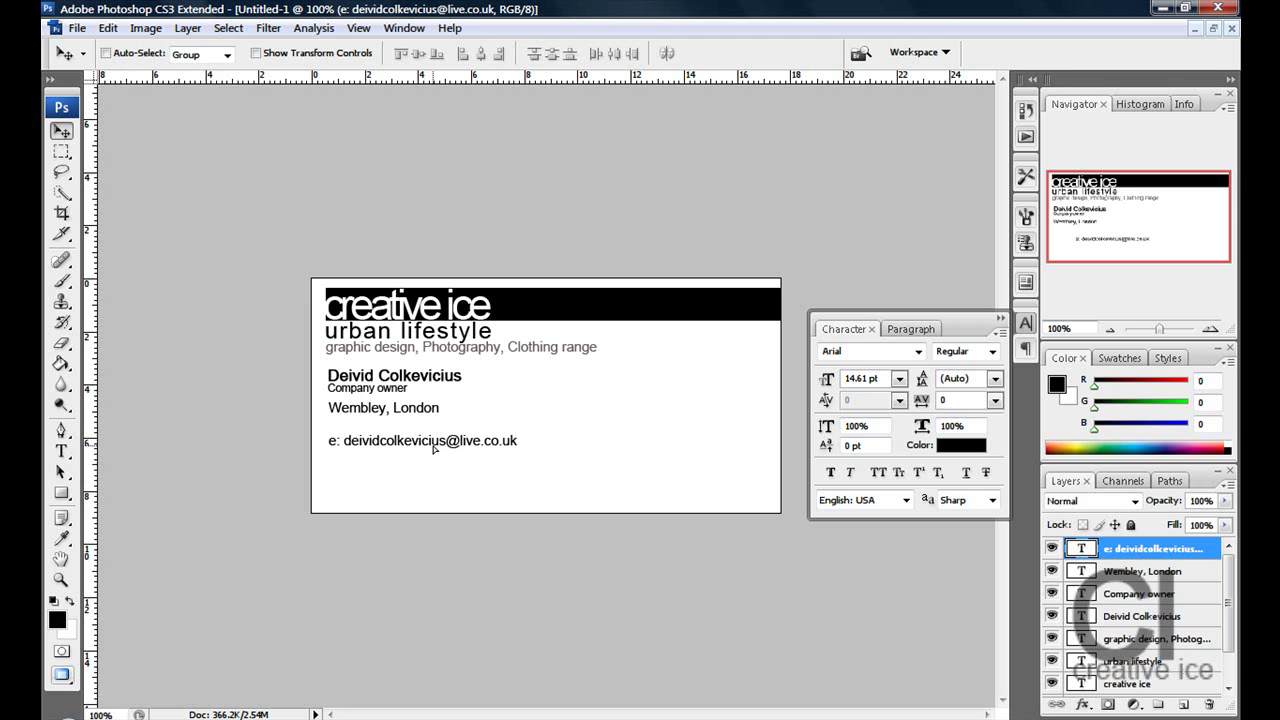
left_click(62, 452)
left_click(406, 481)
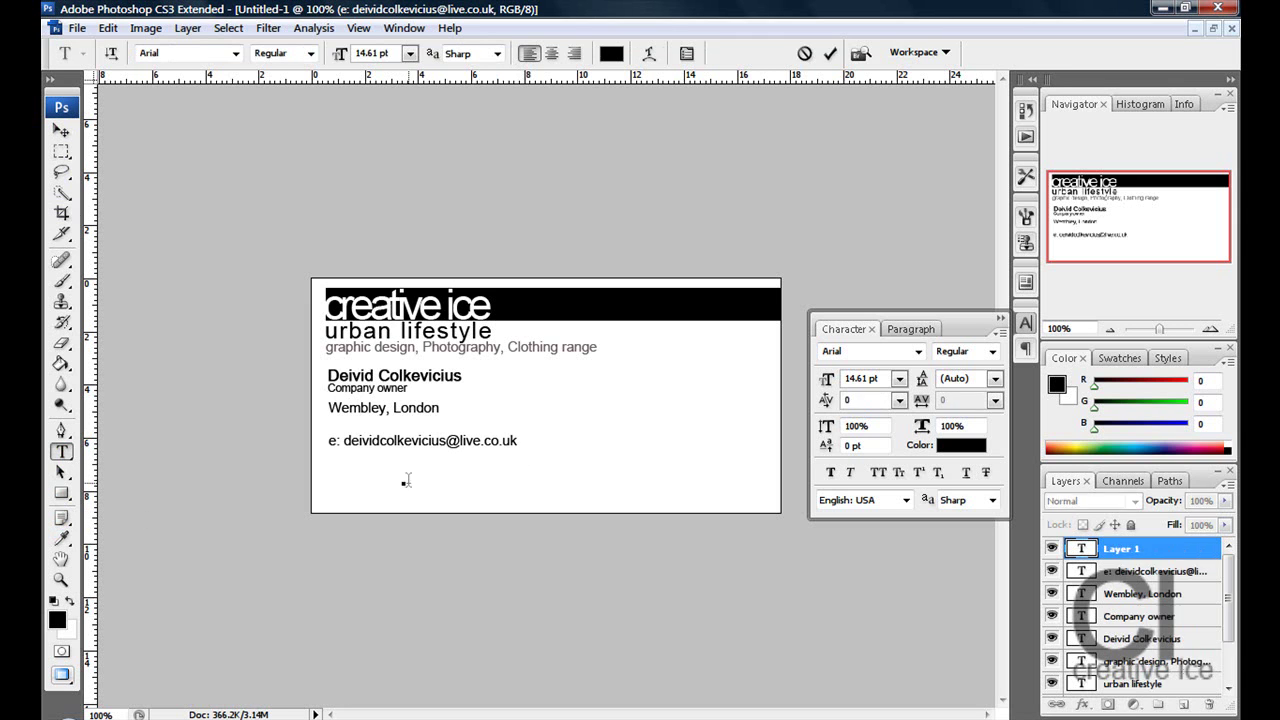
type("w: www.creativeice.com")
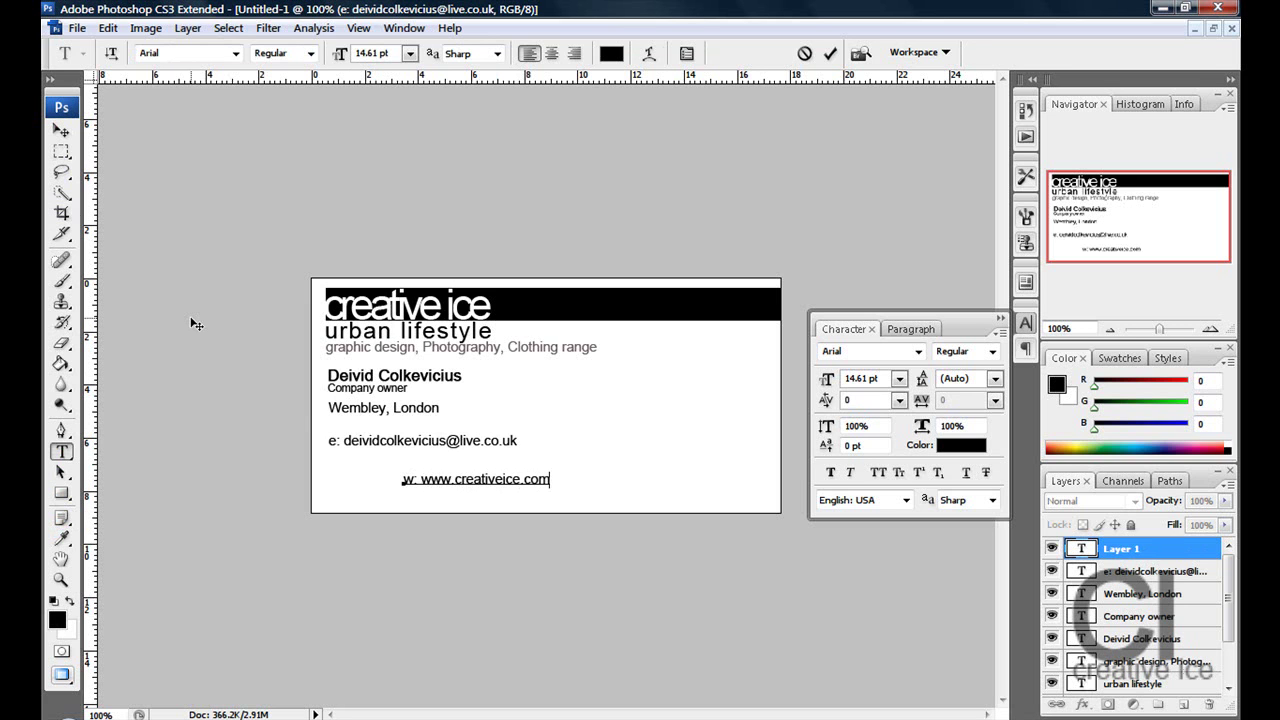
left_click(64, 132)
left_click_drag(474, 484, 397, 465)
key("shift+Up")
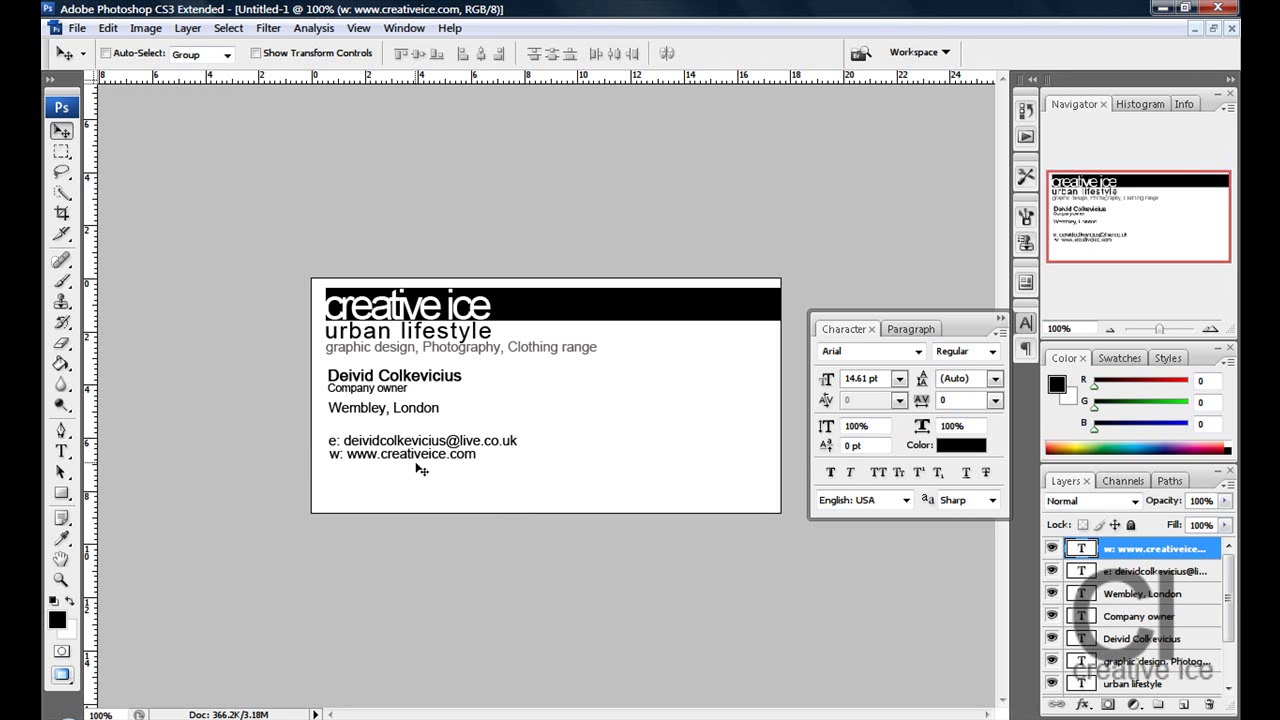
left_click(1174, 578, "shift")
key("Down")
key("Down")
key("Down")
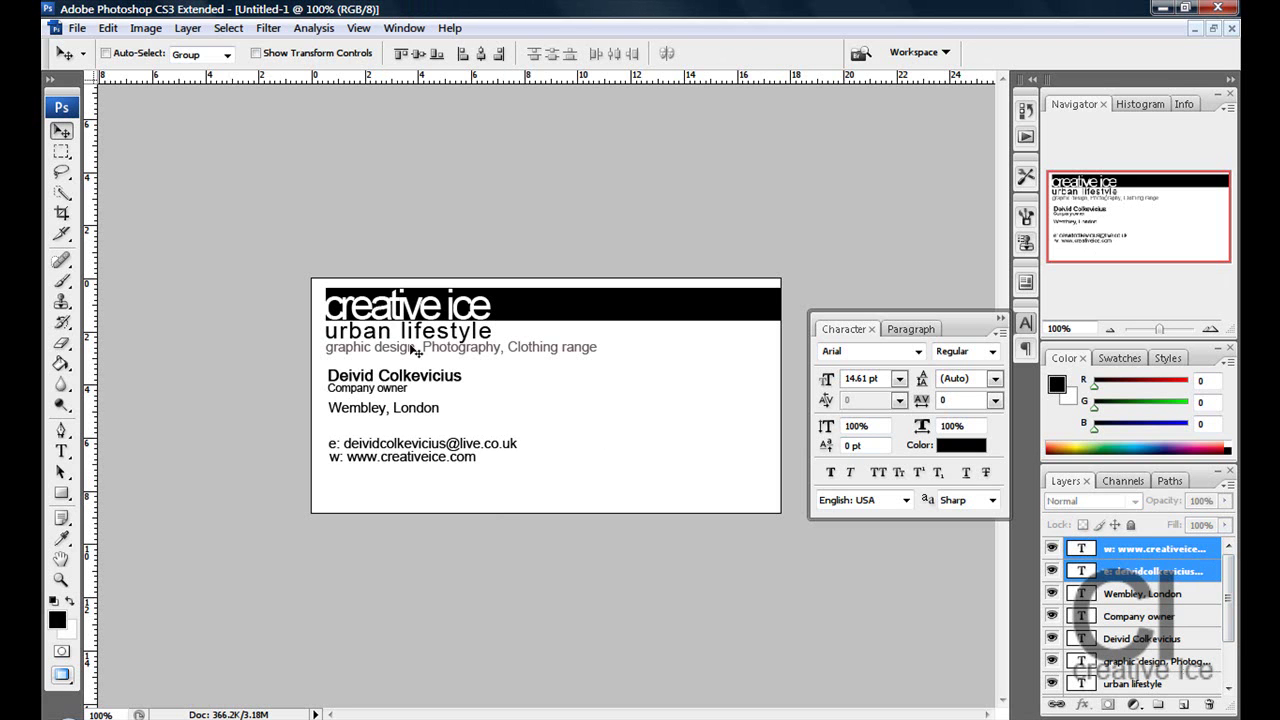
- Type the t: telephone number right of the address, correct its digits, and align it level with the address
left_click(62, 451)
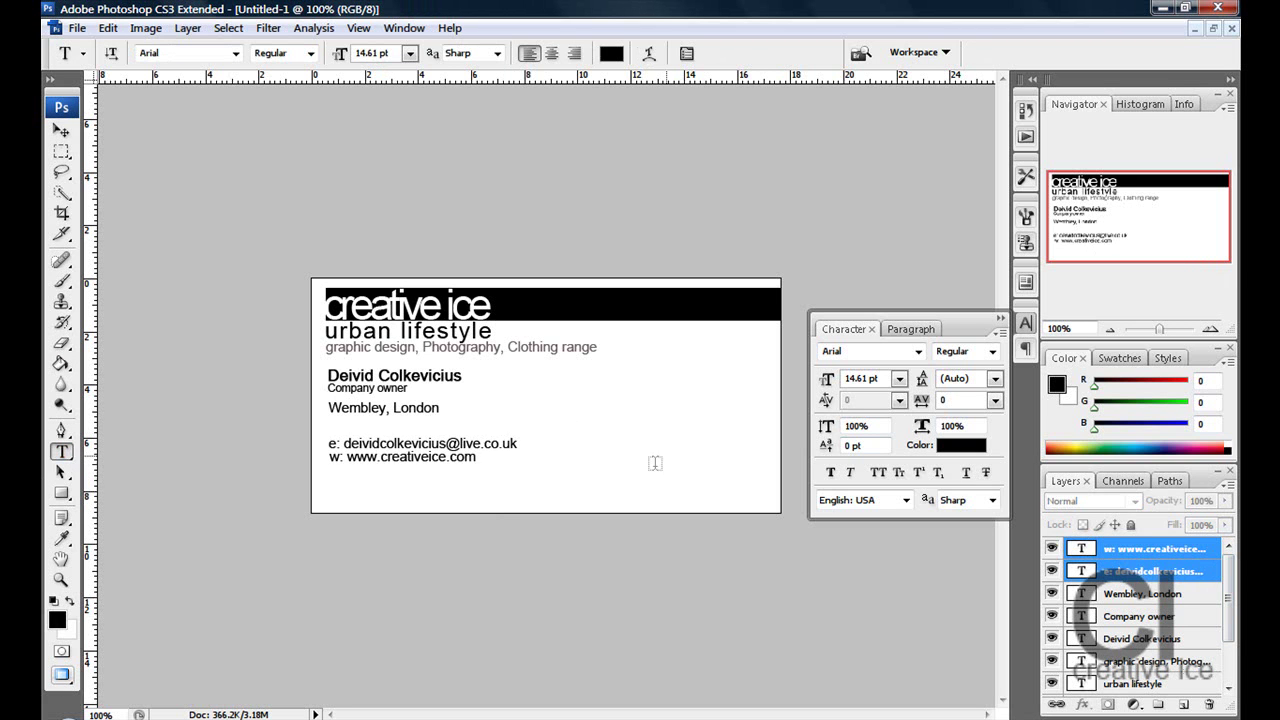
left_click(593, 409)
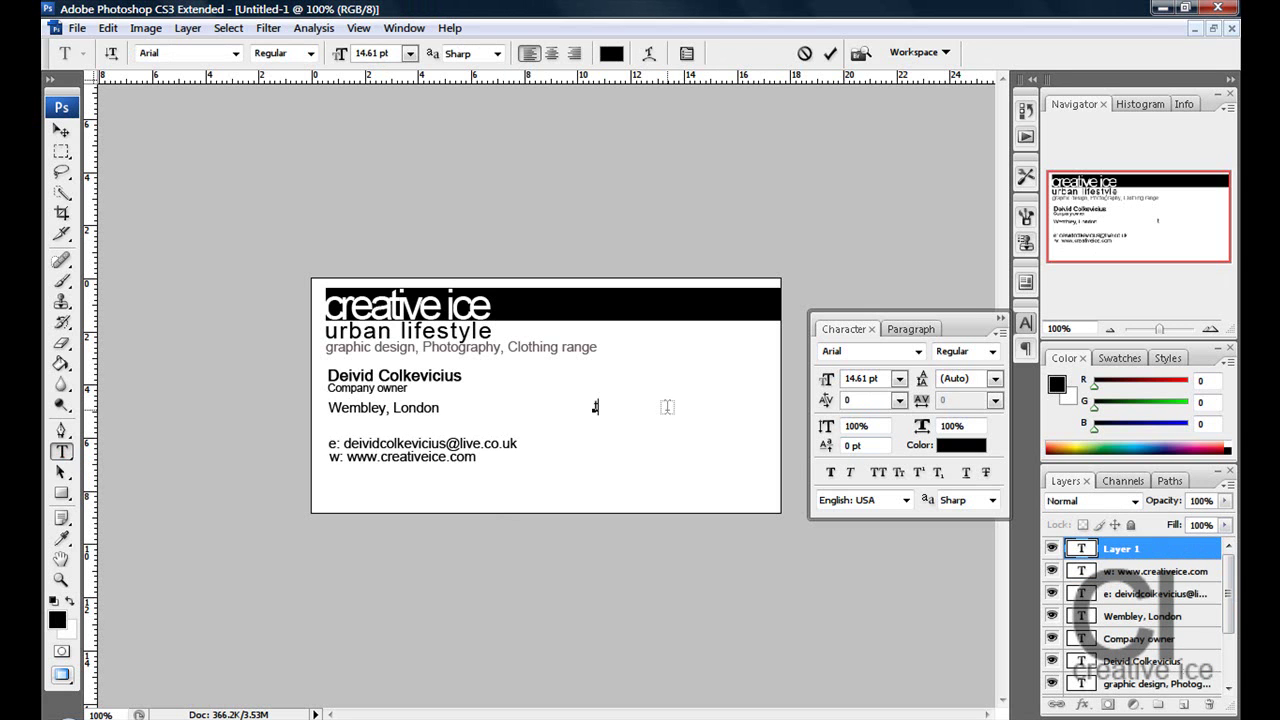
type("t: 0208")
key("BackSpace")
key("Left")
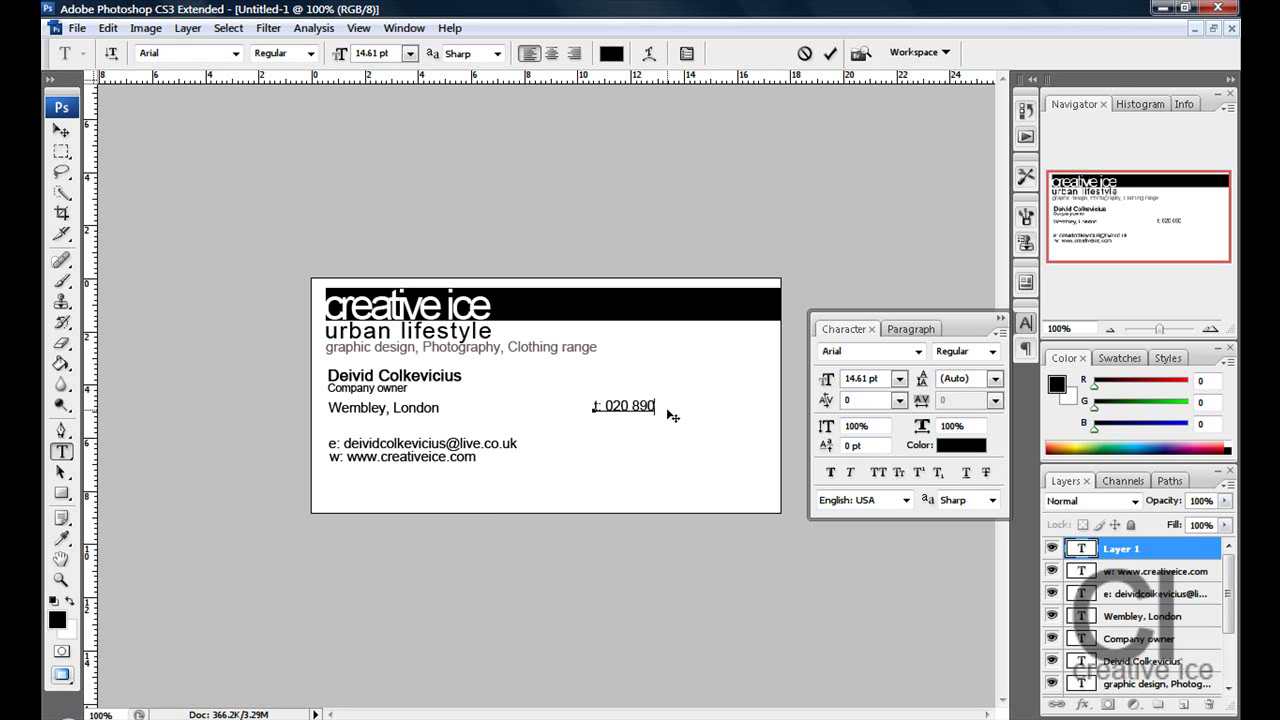
type("4225")
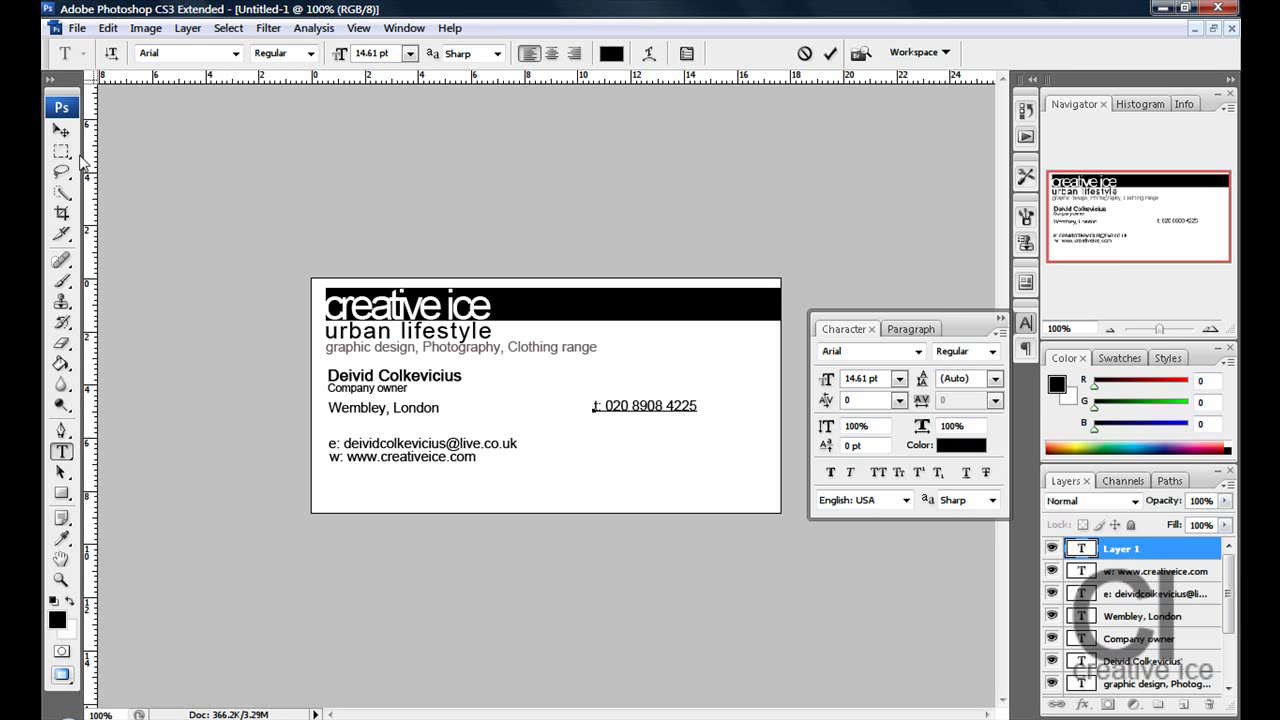
left_click(61, 131)
left_click_drag(662, 402, 667, 414)
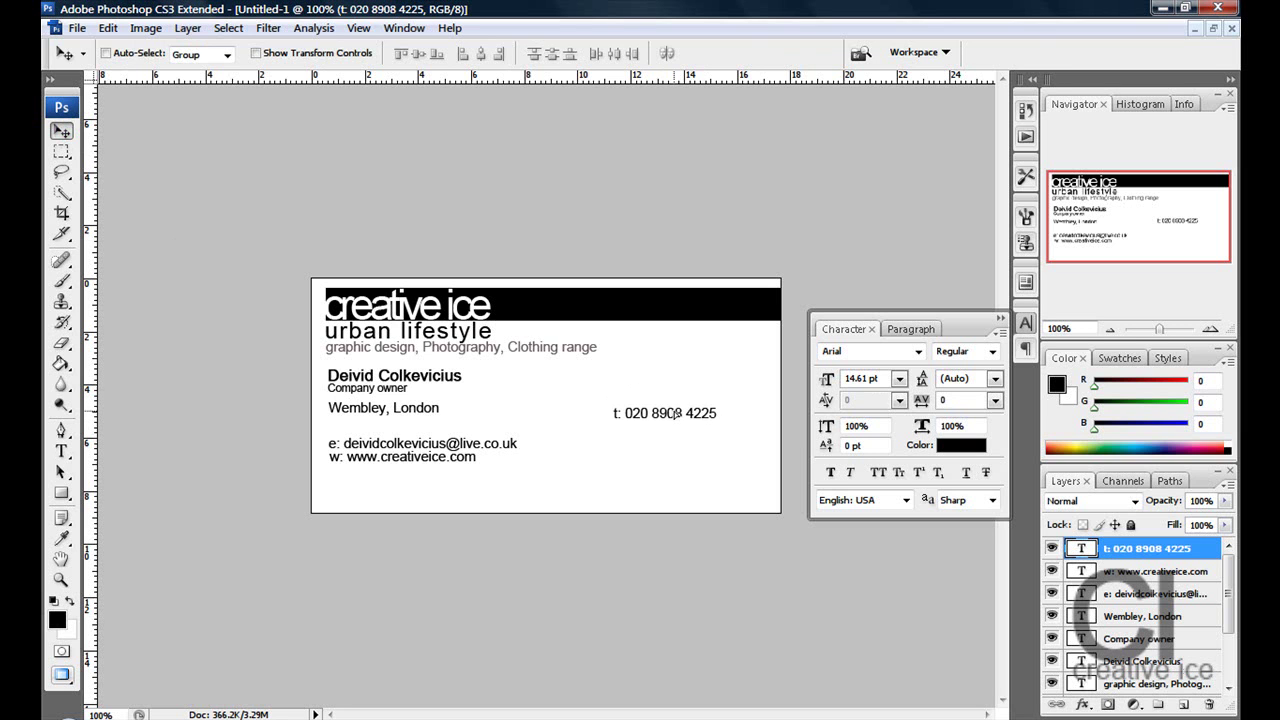
- Add the f: fax number line and place it directly under the t: line
left_click(63, 452)
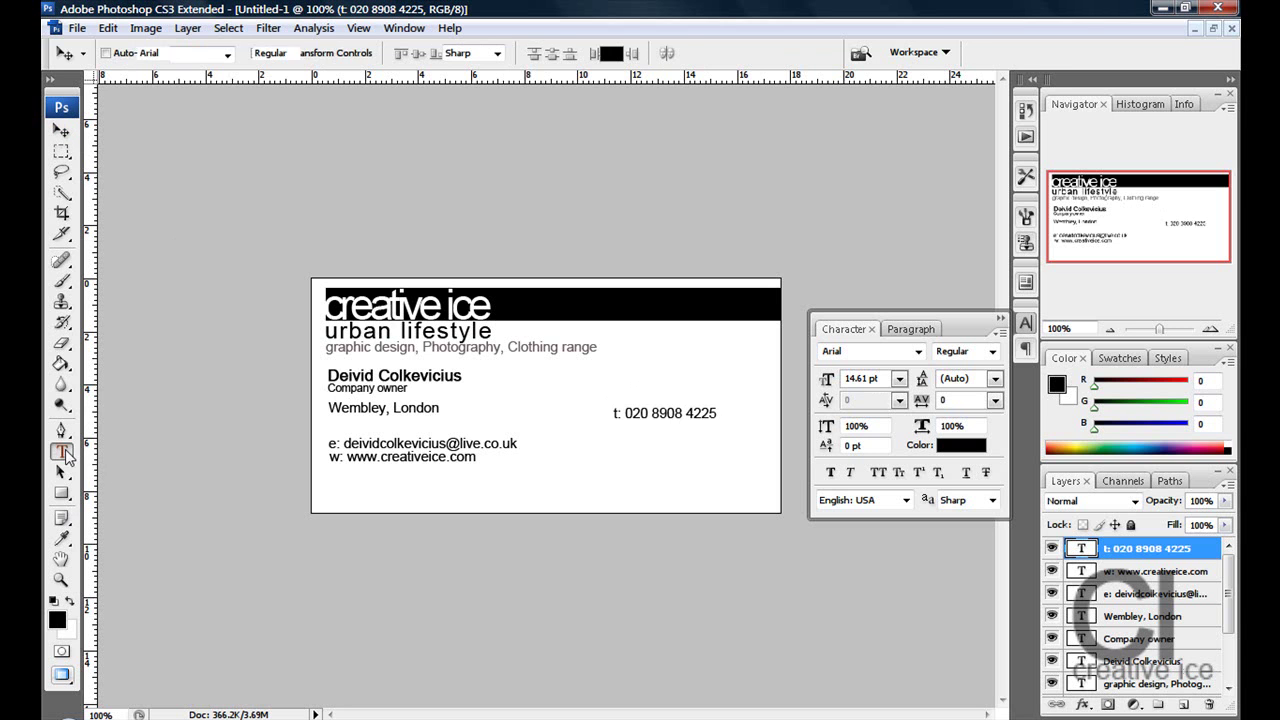
left_click(617, 445)
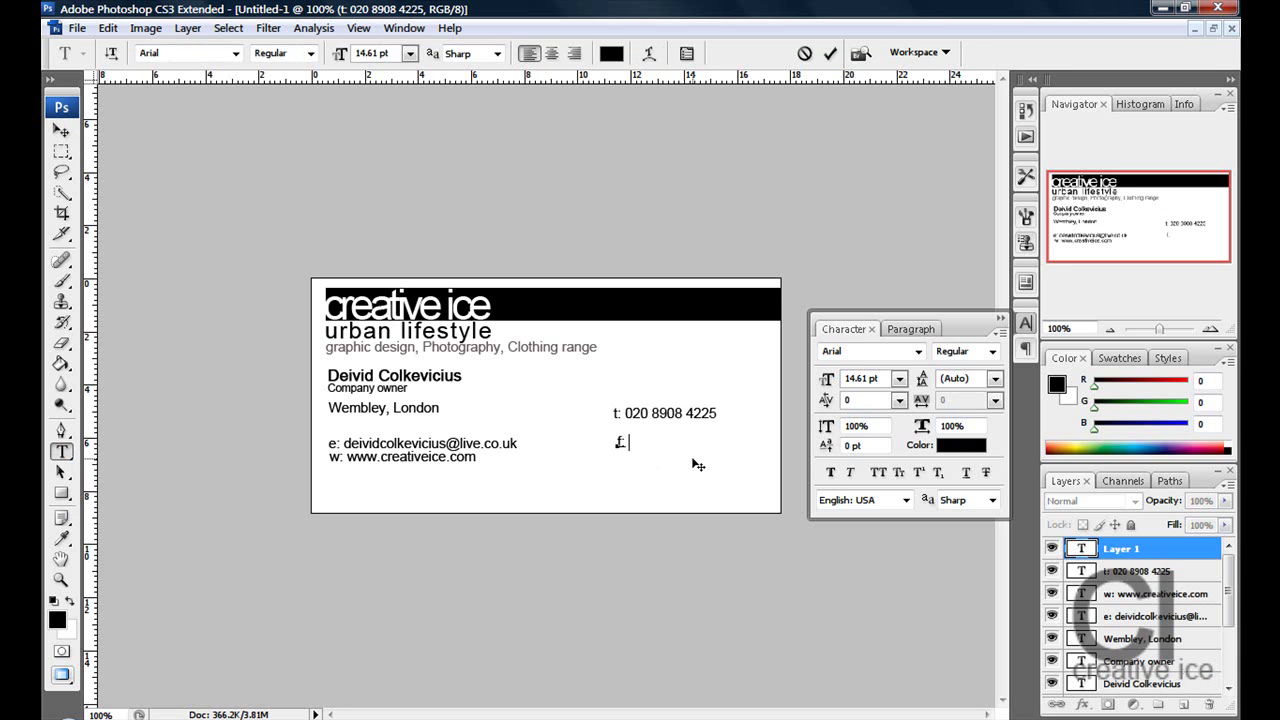
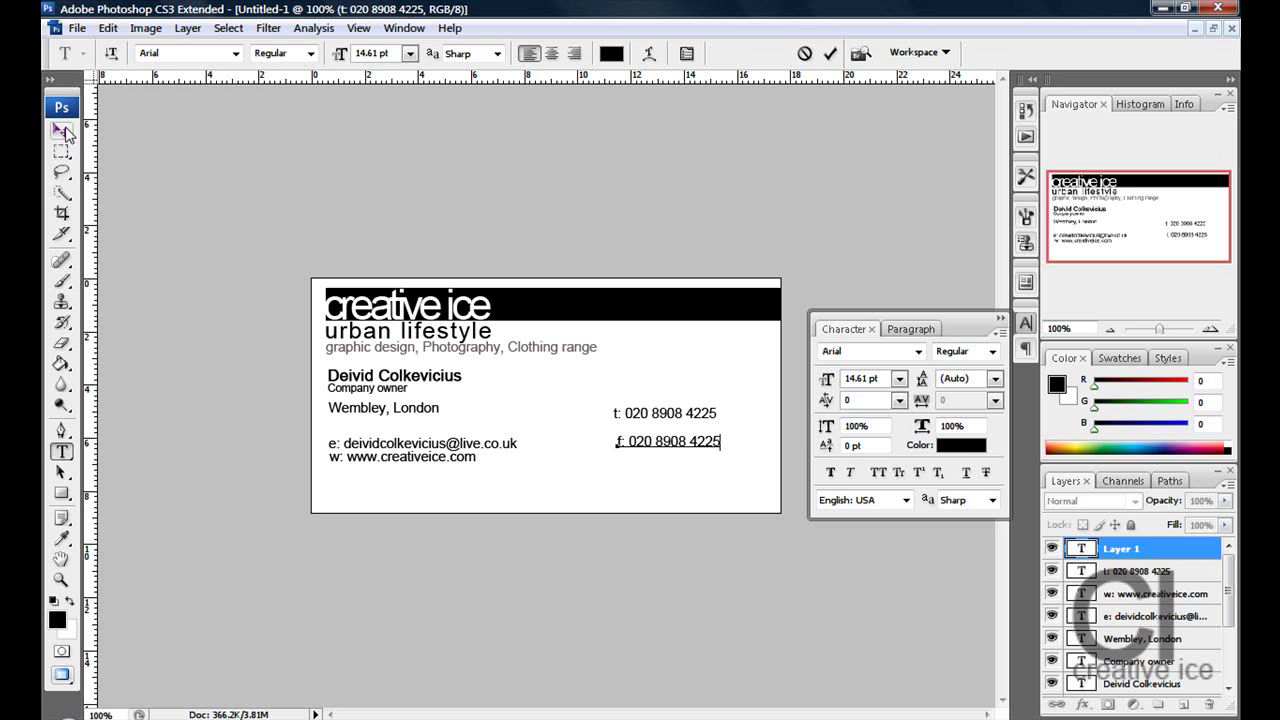
left_click(62, 131)
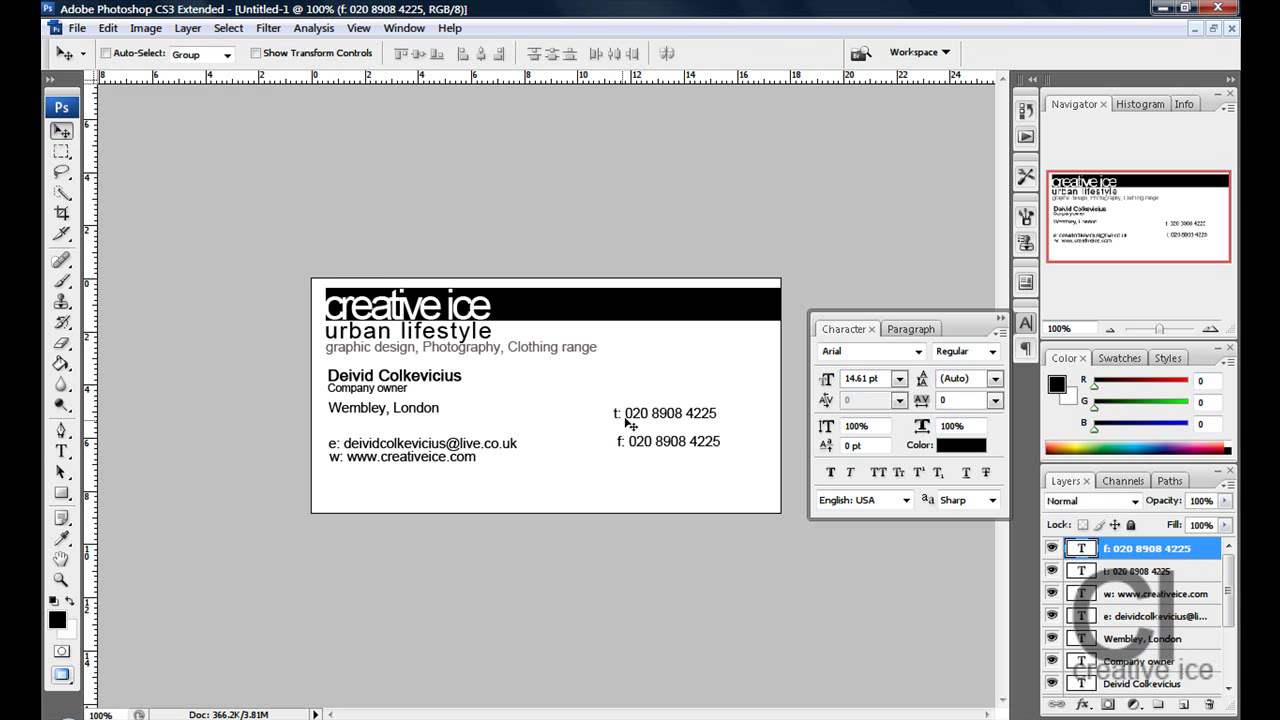
left_click_drag(636, 447, 631, 438)
left_click(61, 451)
- Type the m: mobile number line, fix its spacing, and move it under the f: line
left_click(511, 479)
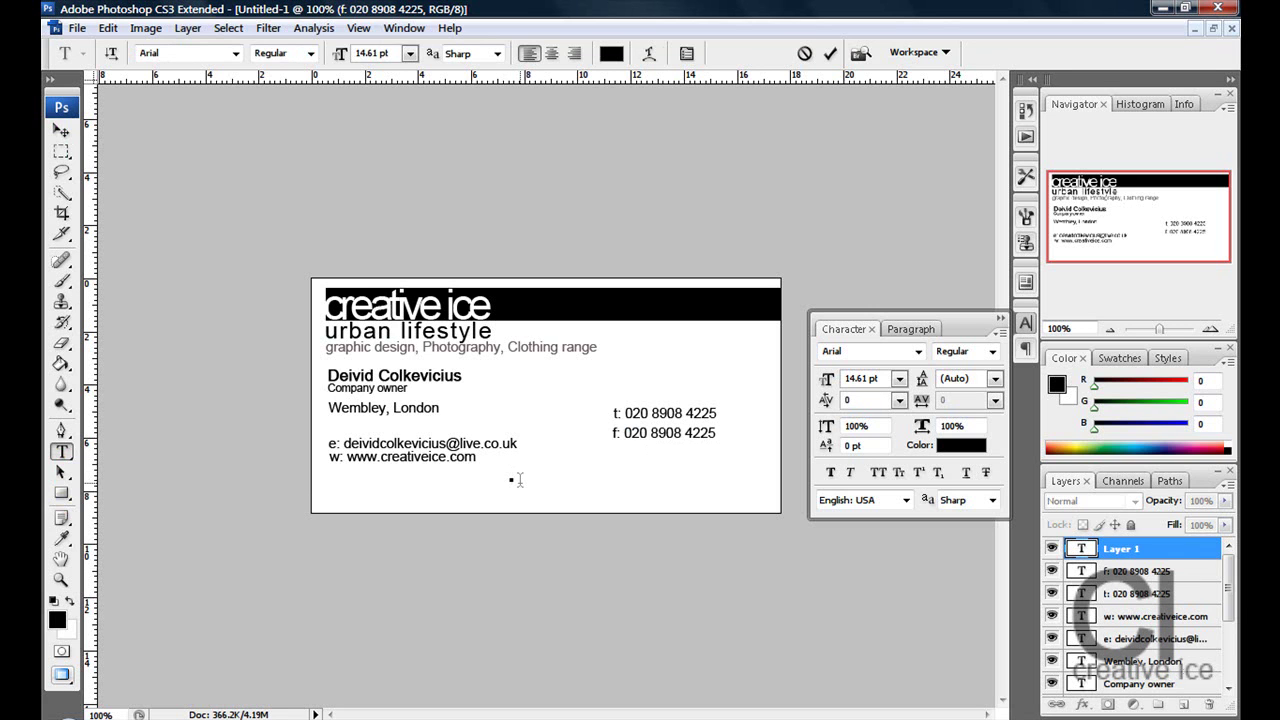
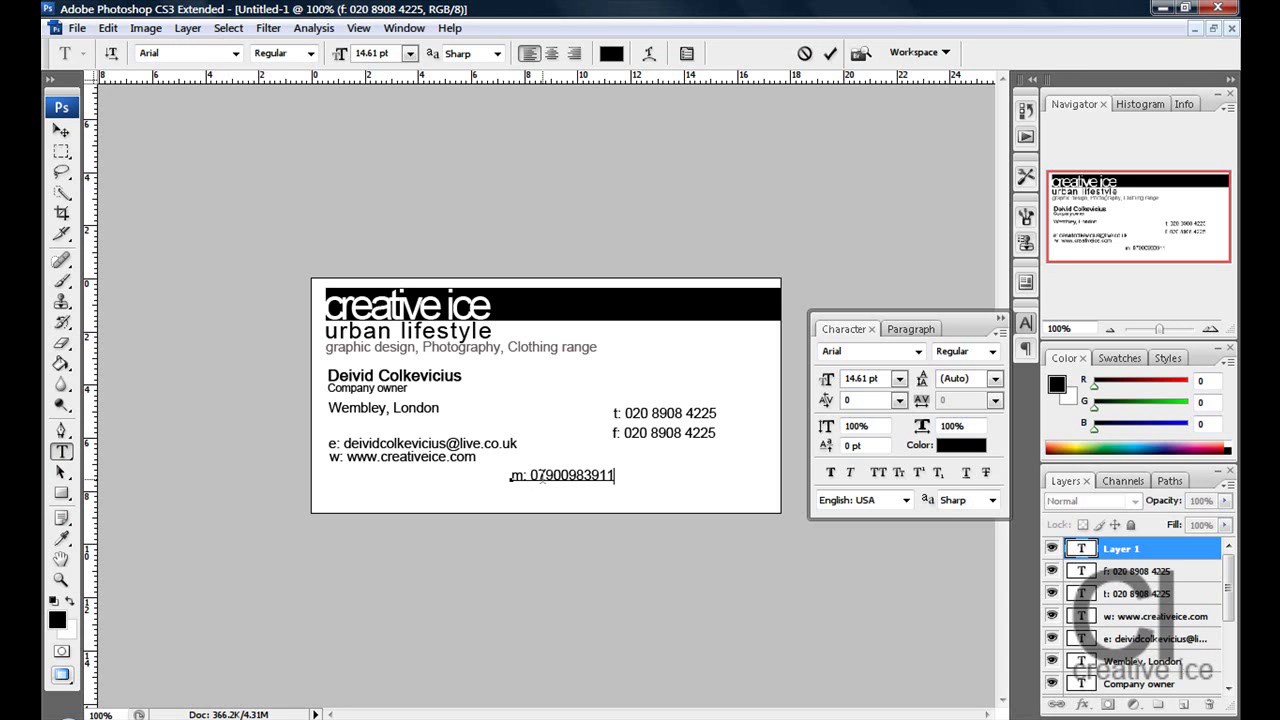
key("alt+space")
key("Escape")
double_click(566, 472)
key("BackSpace")
key("ctrl+z")
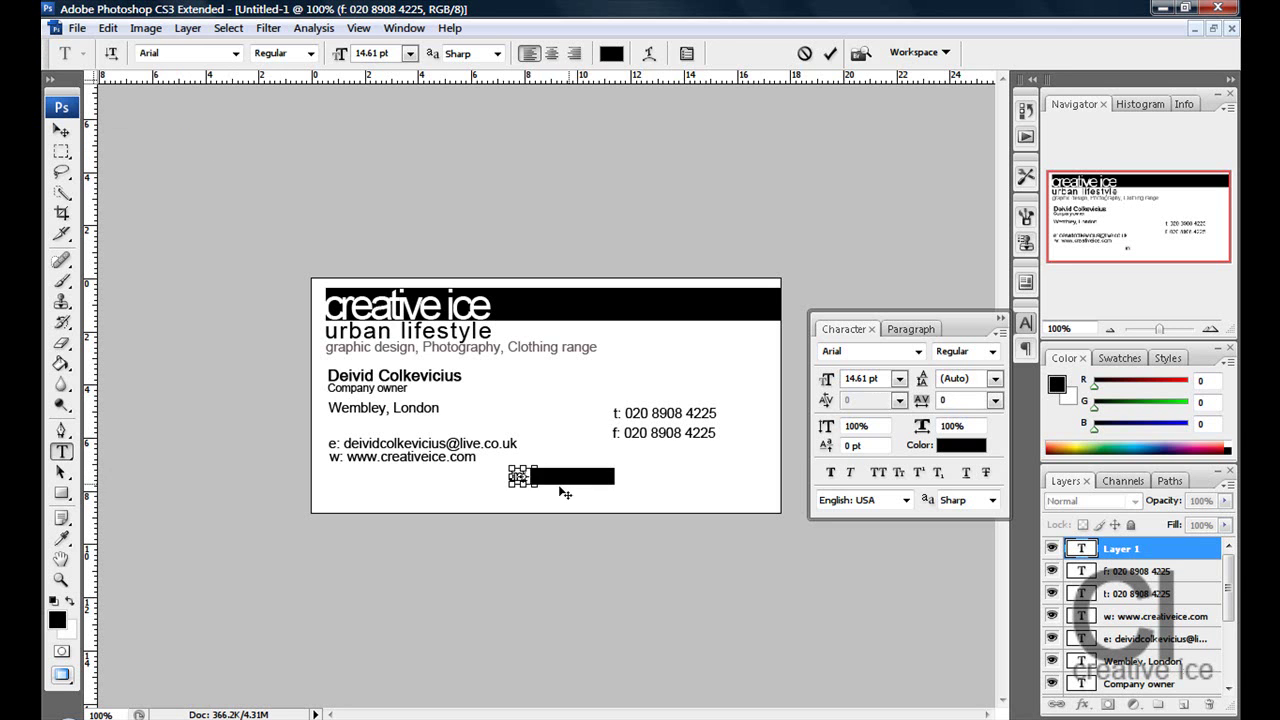
left_click(577, 476)
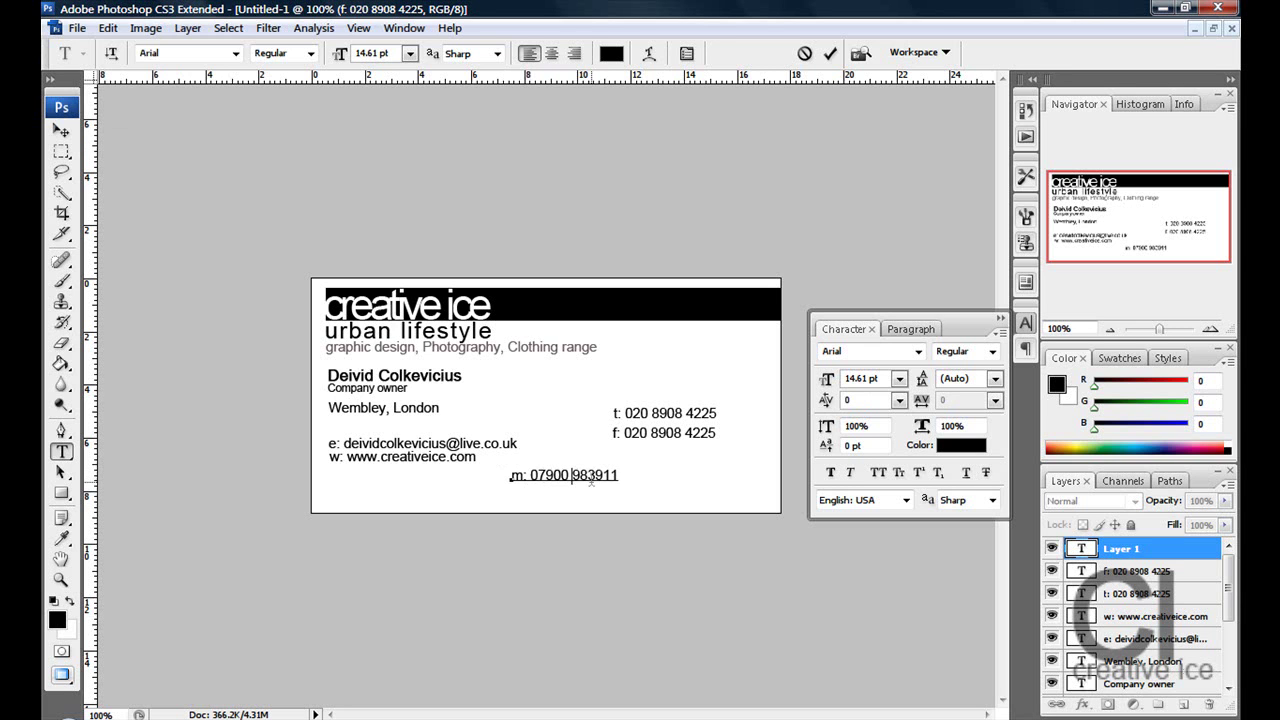
left_click(61, 131)
left_click_drag(575, 482, 680, 459)
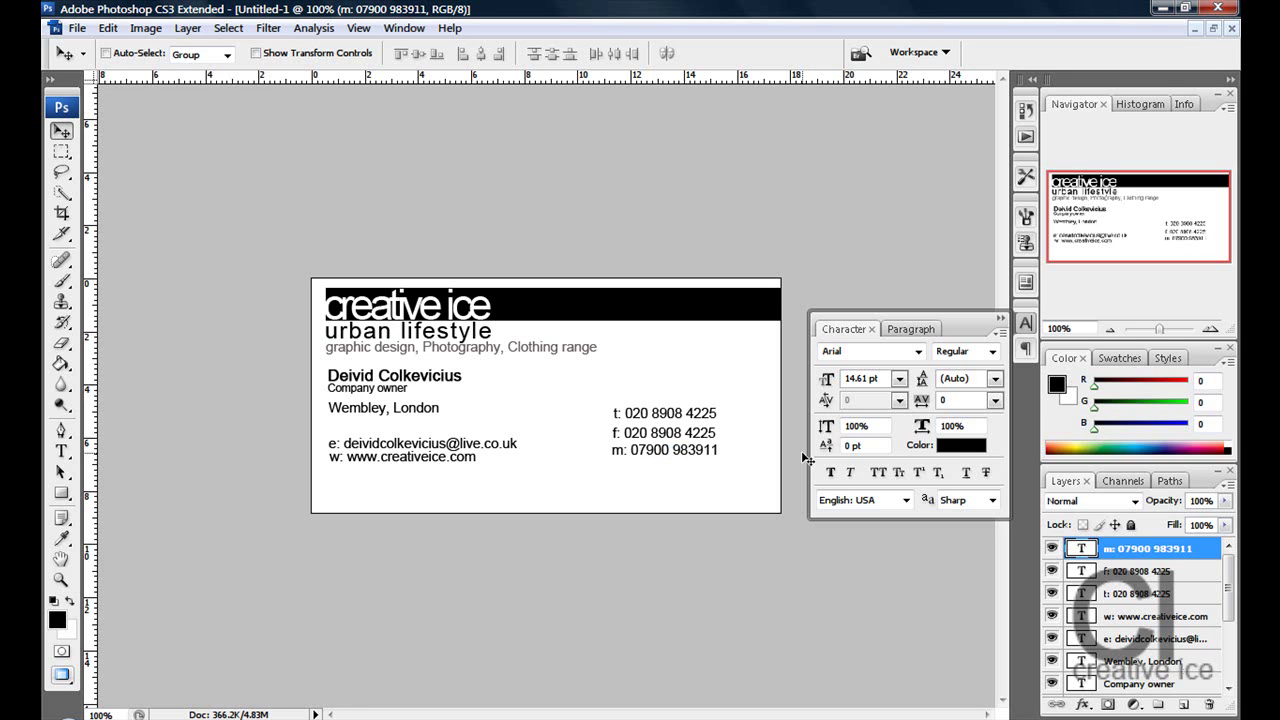
- Add the h: e-mail address line beneath the w: line, aligned with e: and w:
left_click(61, 451)
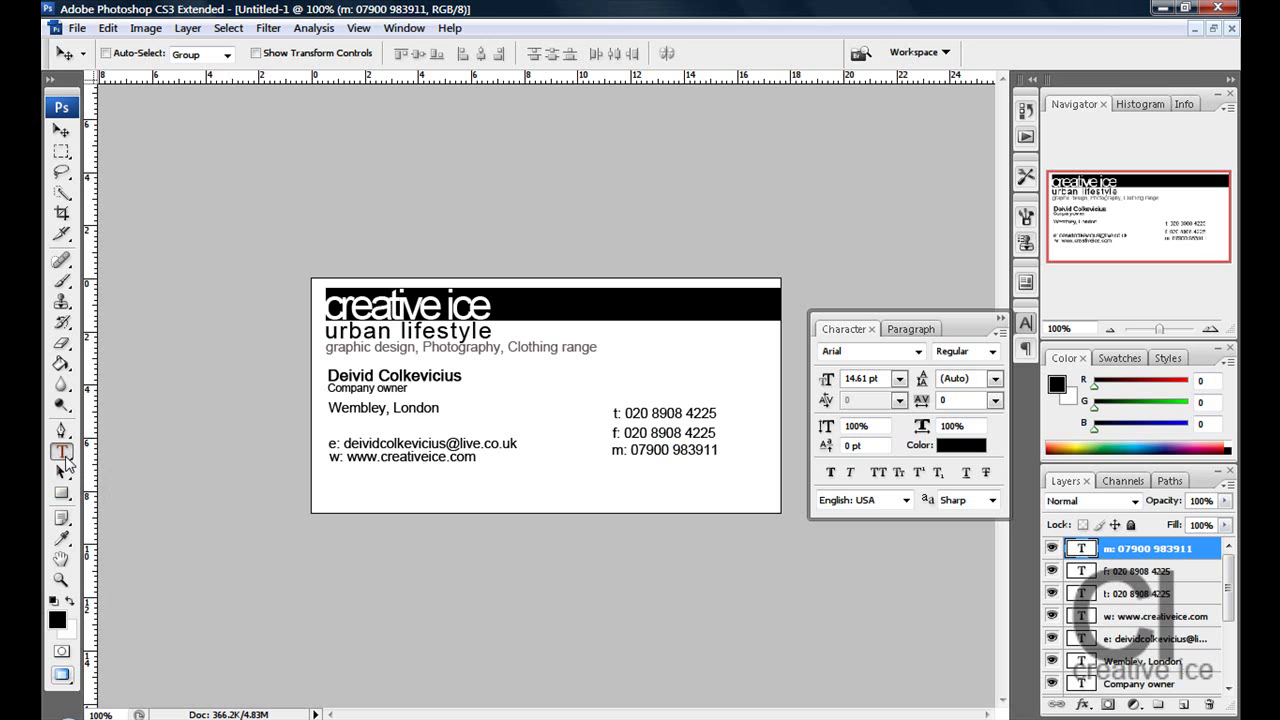
left_click(349, 487)
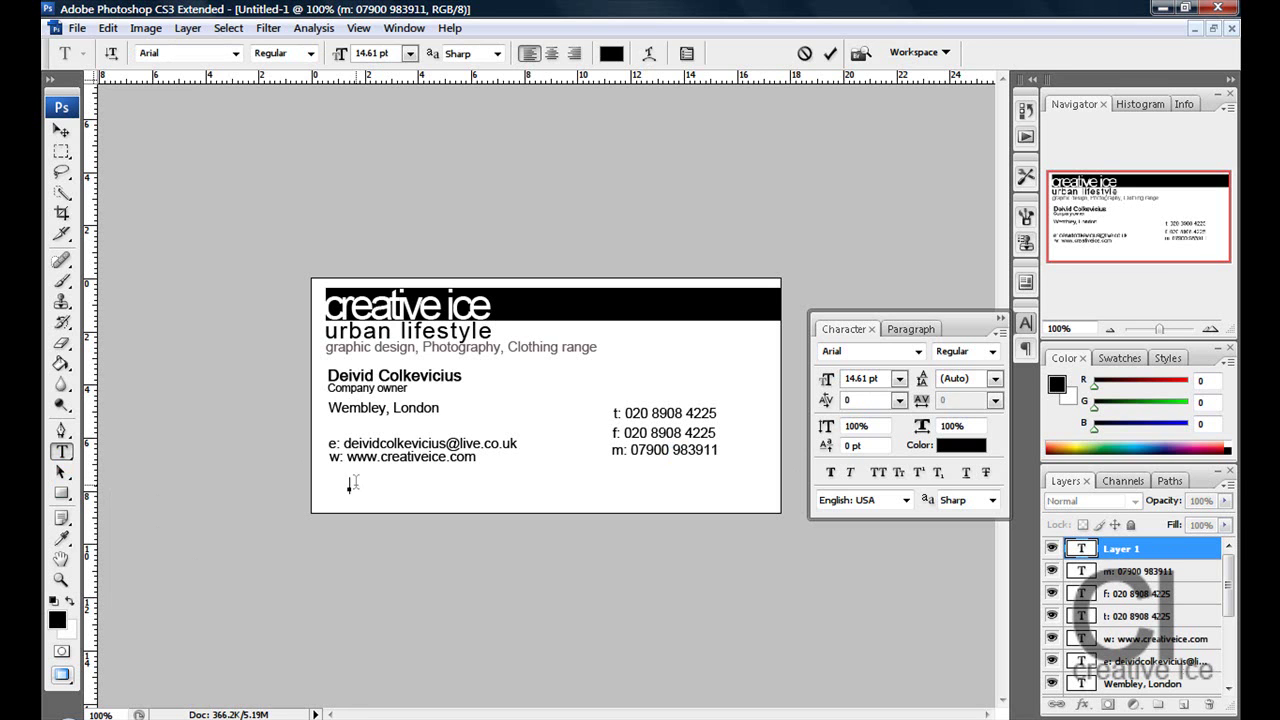
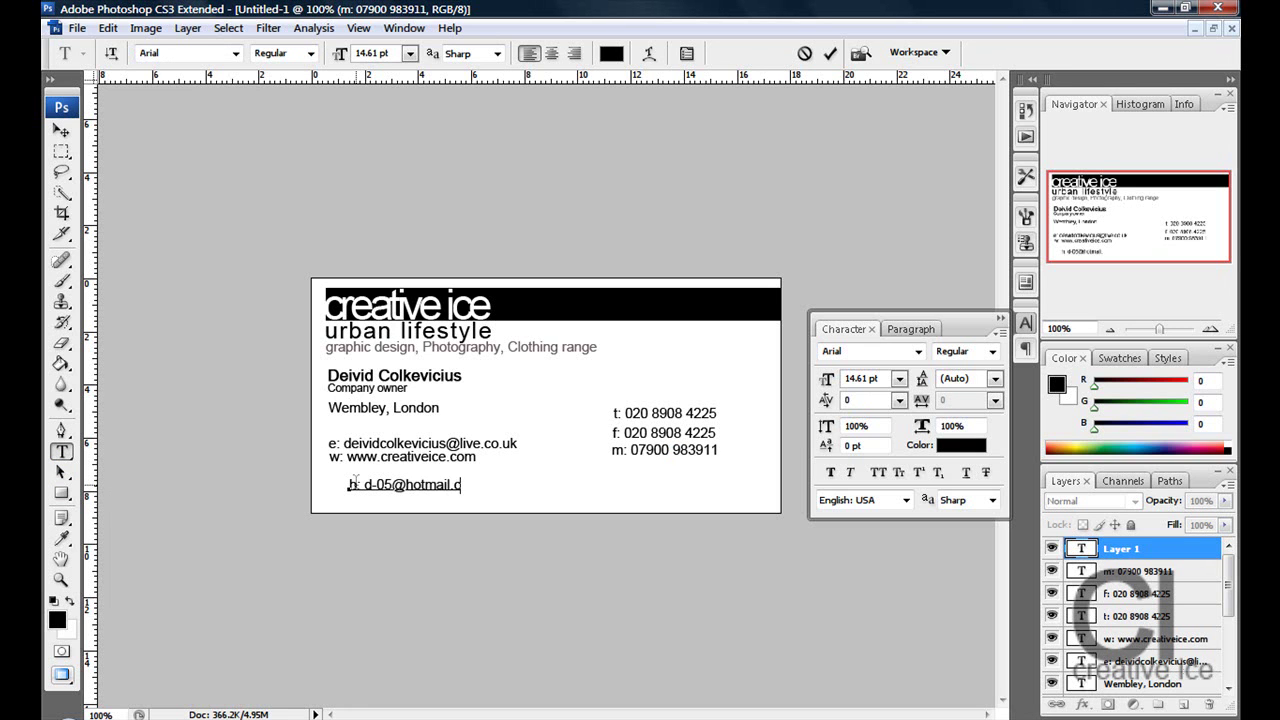
left_click(62, 131)
left_click_drag(395, 499, 372, 484)
key("Down")
key("Down")
key("Down")
key("Down")
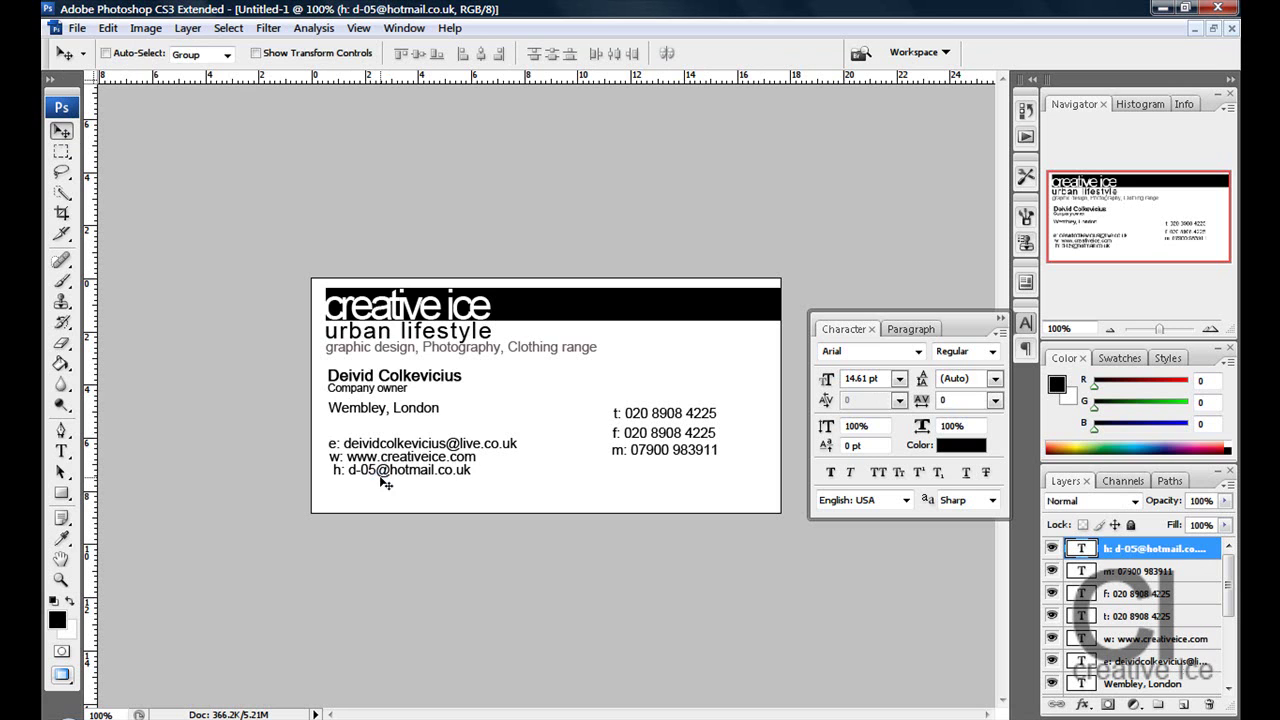
key("Left")
key("Left")
key("Left")
key("Left")
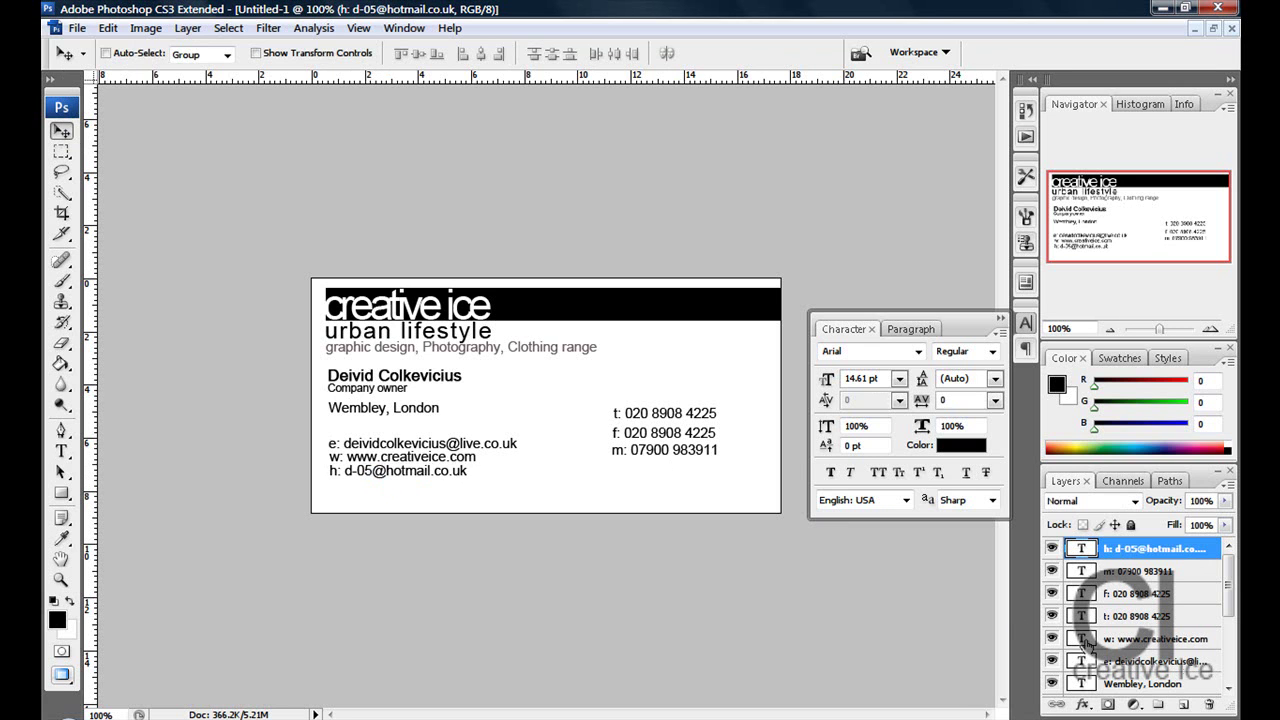
- Select the t:, f: and m: layers and nudge them slightly right and down
left_click(1142, 580)
left_click(1142, 594, "shift")
left_click(1138, 616, "shift")
key("Right")
key("Right")
key("Right")
key("Right")
key("Right")
key("Right")
key("Right")
key("Right")
key("Right")
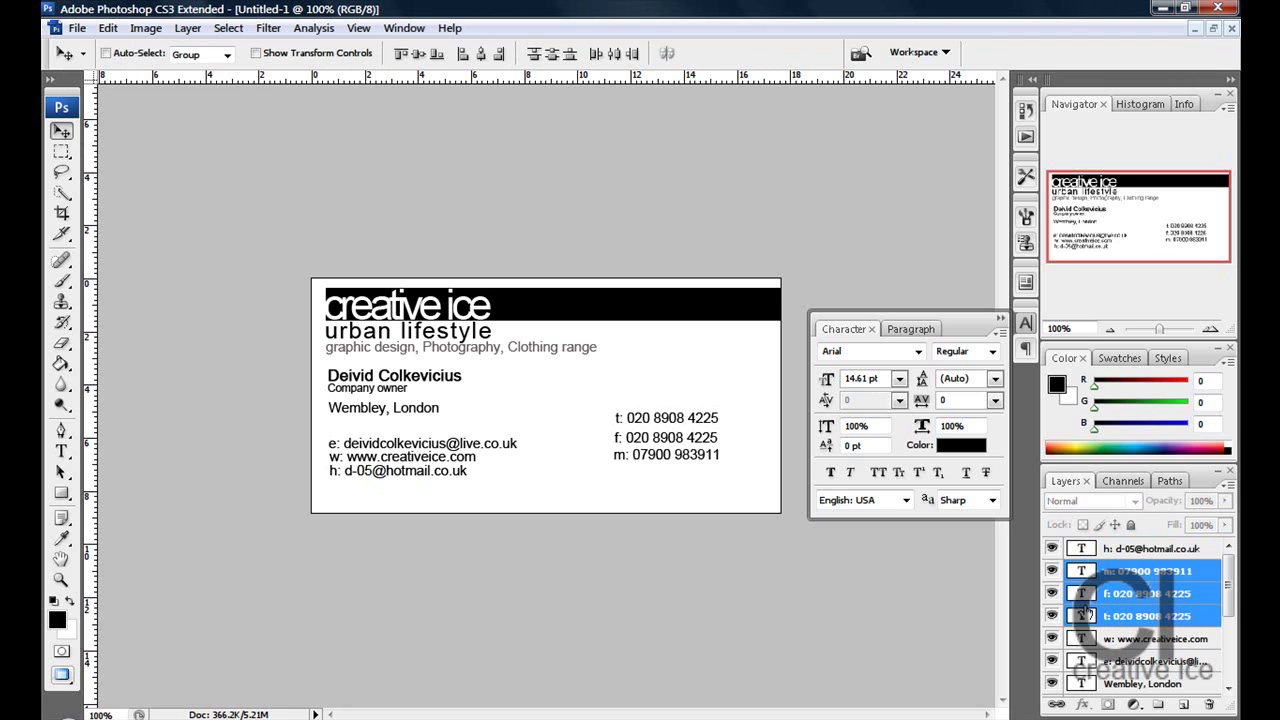
key("Right")
key("Right")
key("Right")
key("Down")
key("Down")
key("Down")
key("Down")
key("Down")
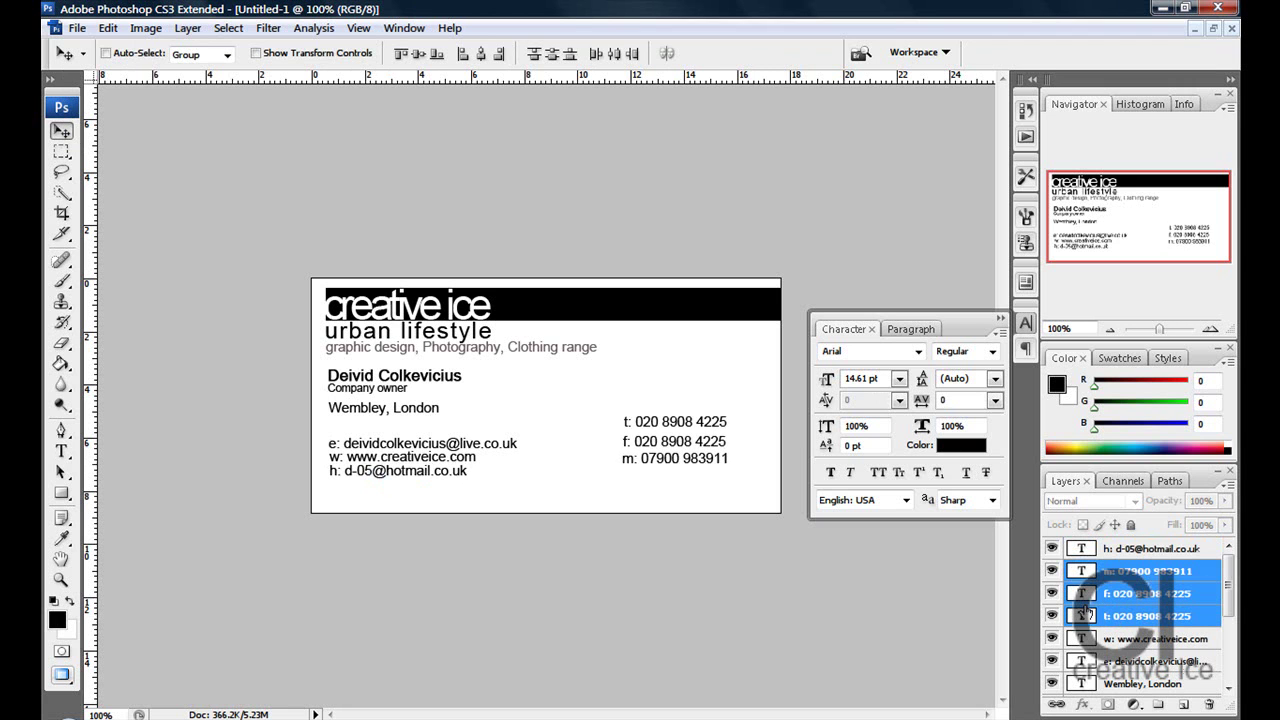
key("Down")
key("Down")
key("Down")
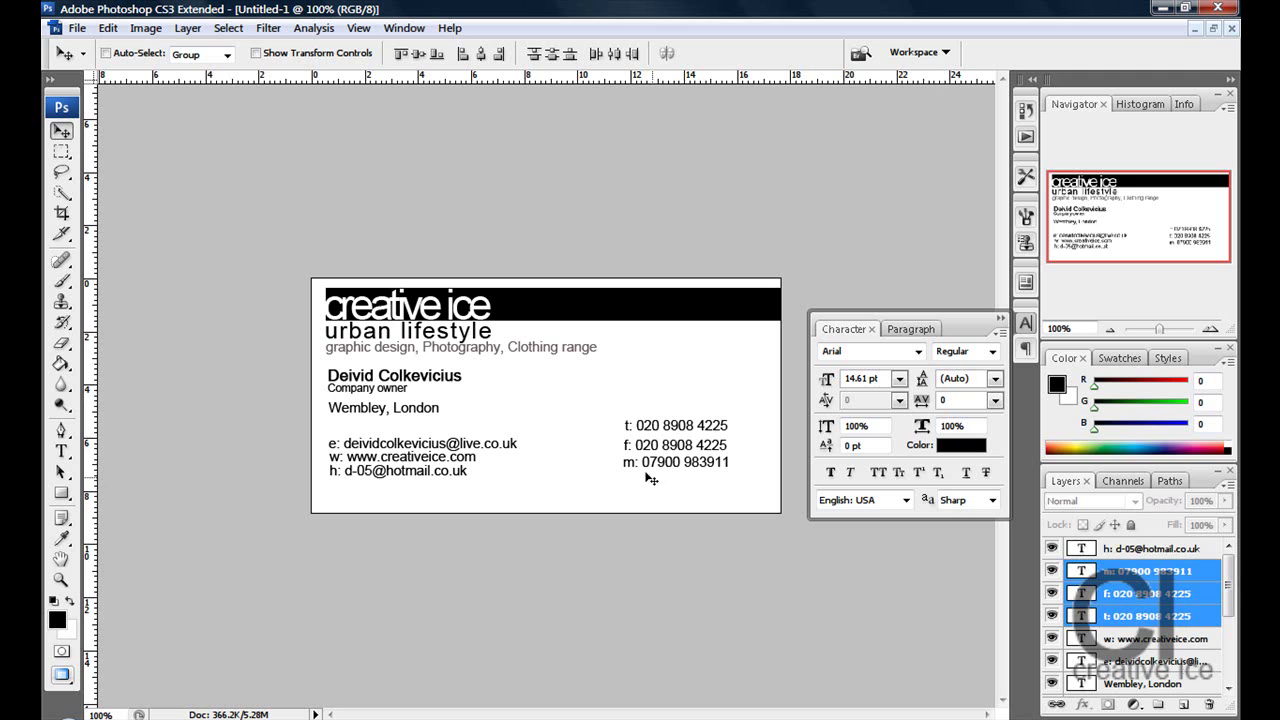
left_click(1197, 590)
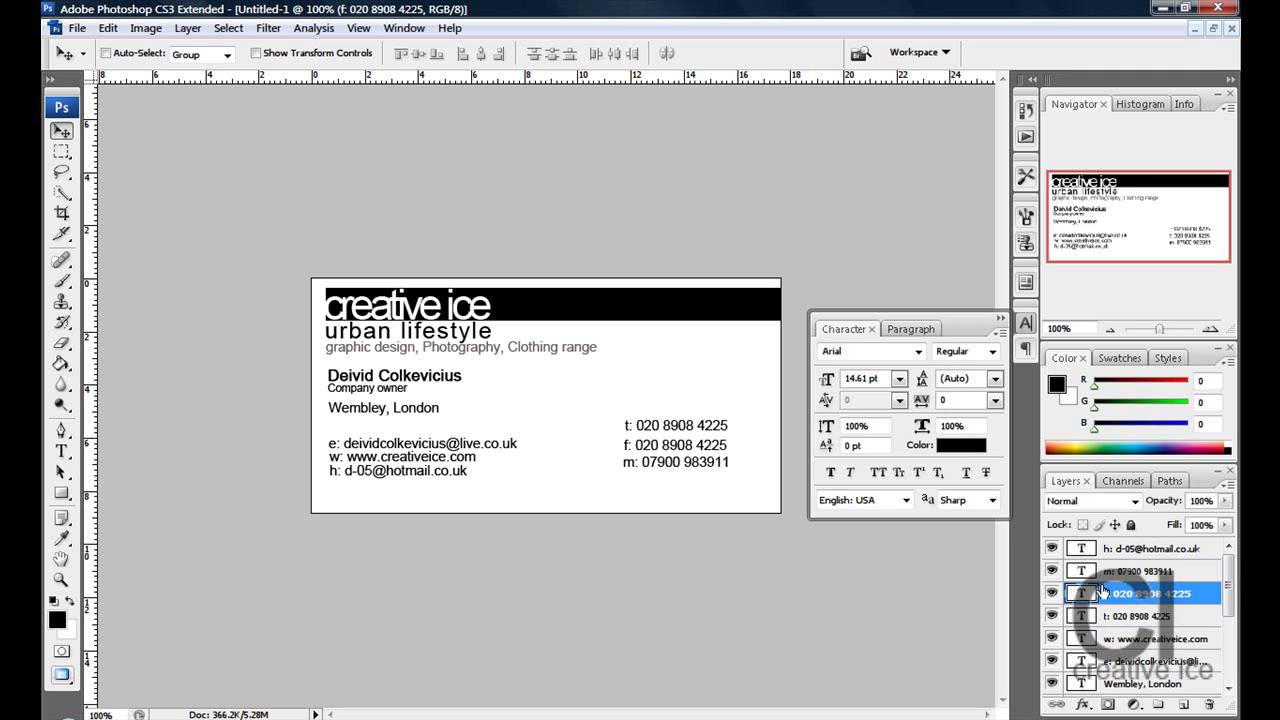